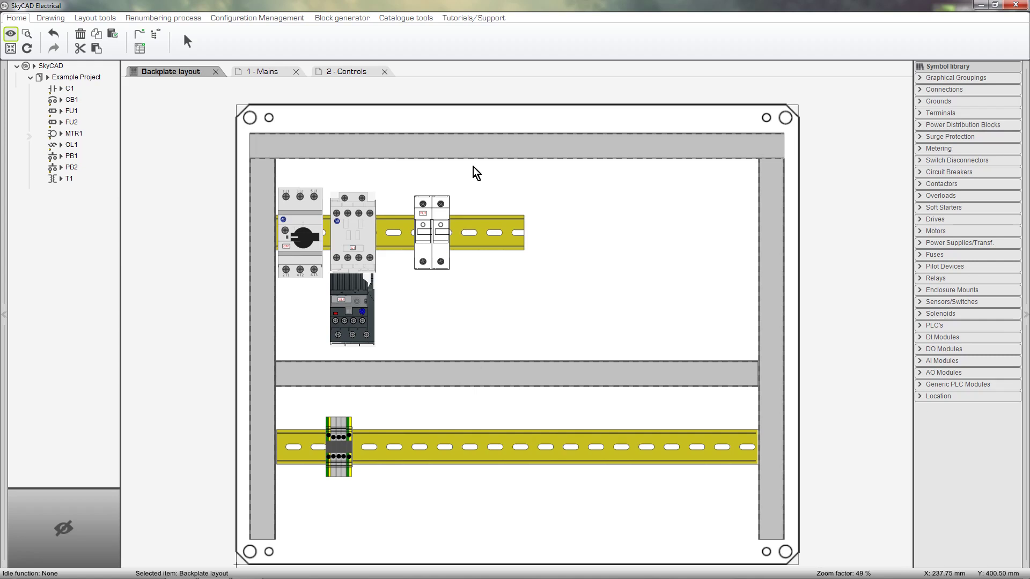
Review the Mains and Controls sheets and return to the backplate layout.
{"action": "left_click", "coordinate": [278, 73]}
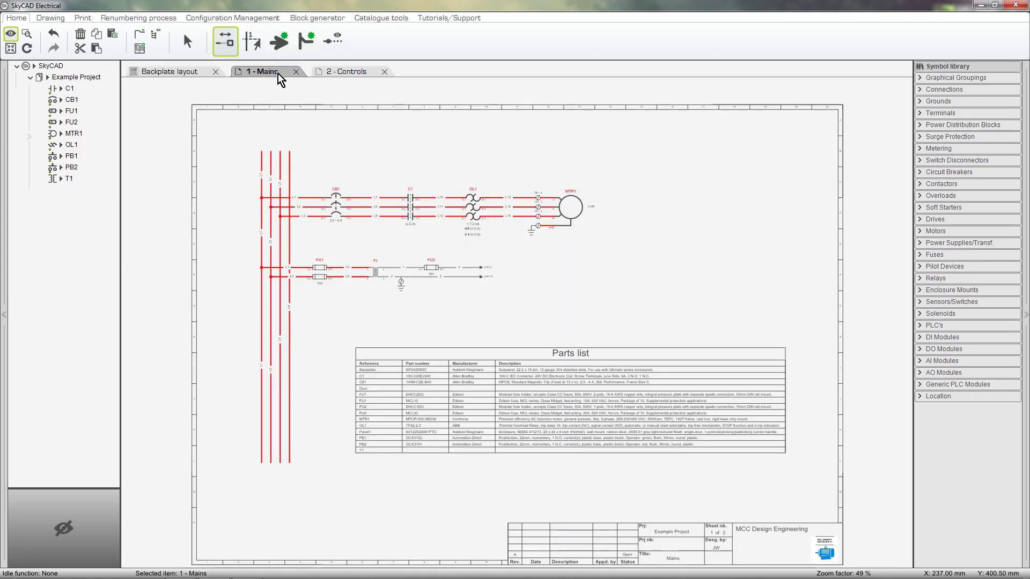
{"action": "left_click", "coordinate": [333, 75]}
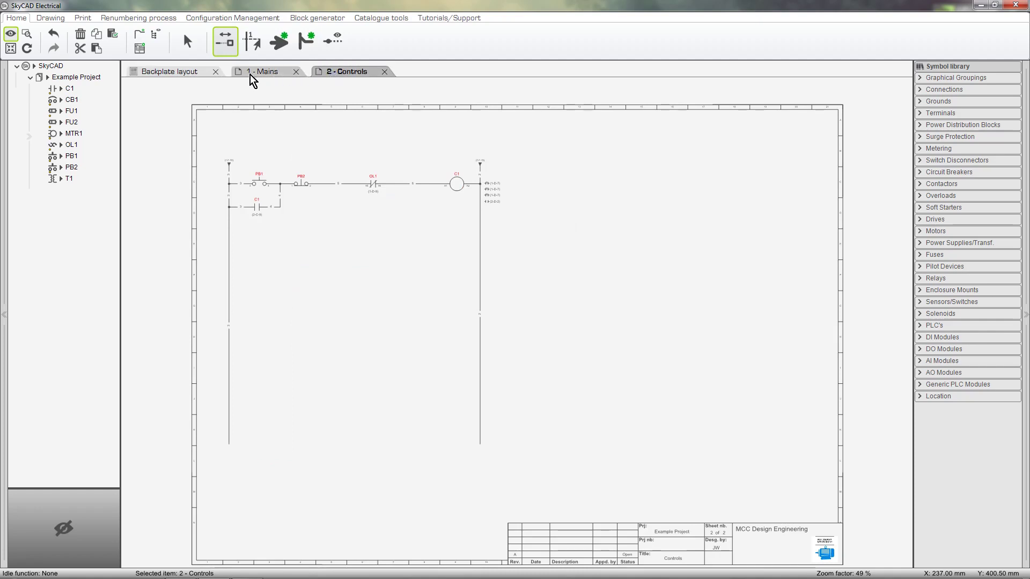
{"action": "left_click", "coordinate": [201, 72]}
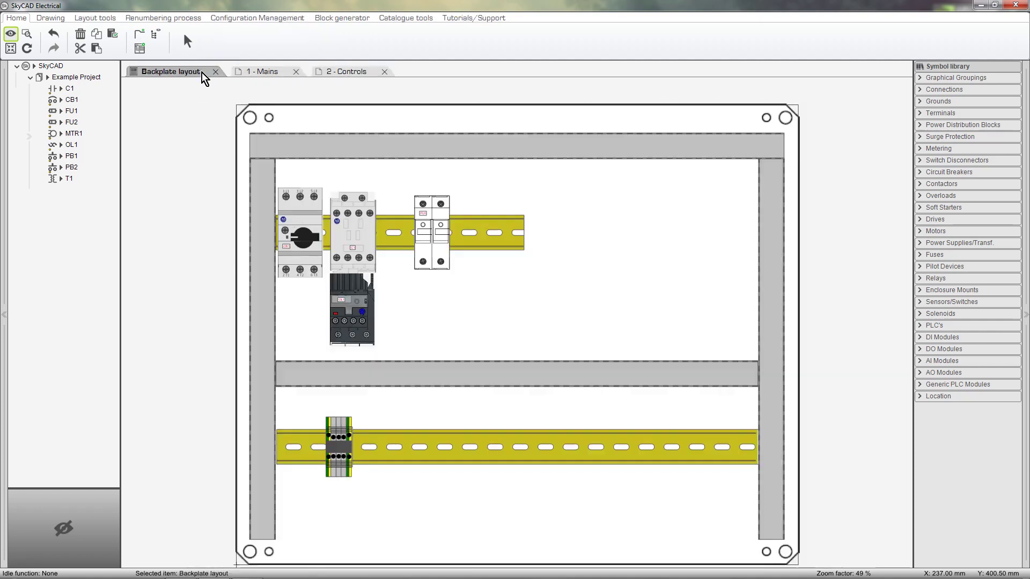
Open the properties of contactor C1 on the backplate and move their window clear of the part.
{"action": "left_click", "coordinate": [352, 200]}
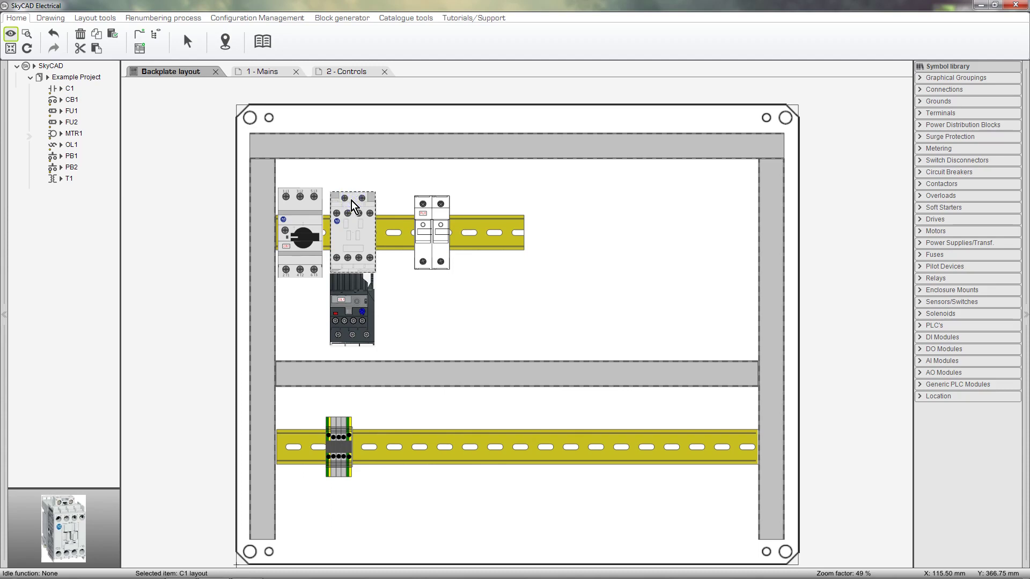
{"action": "double_click", "coordinate": [352, 200]}
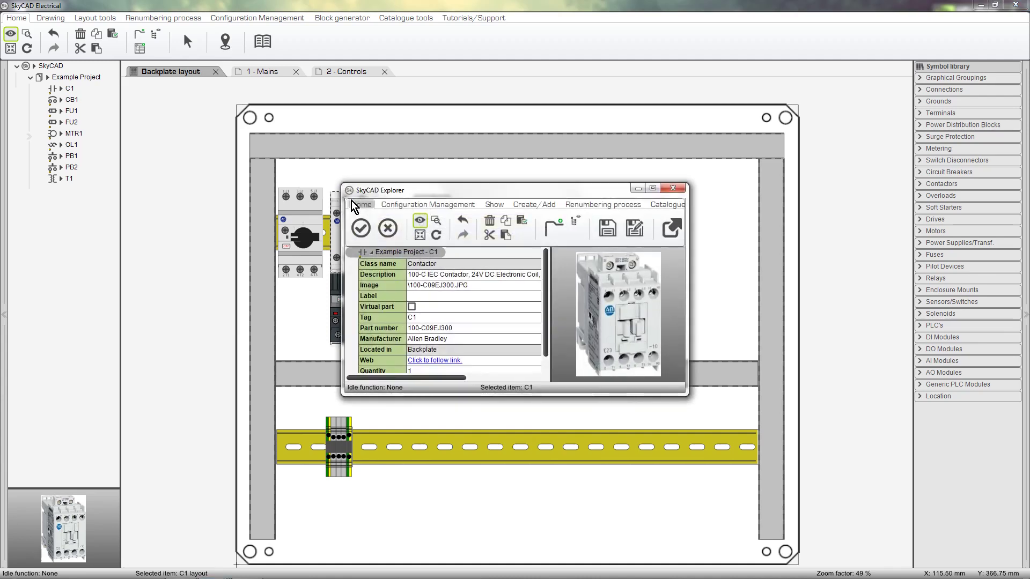
{"action": "left_click_drag", "start_coordinate": [362, 195], "coordinate": [432, 185]}
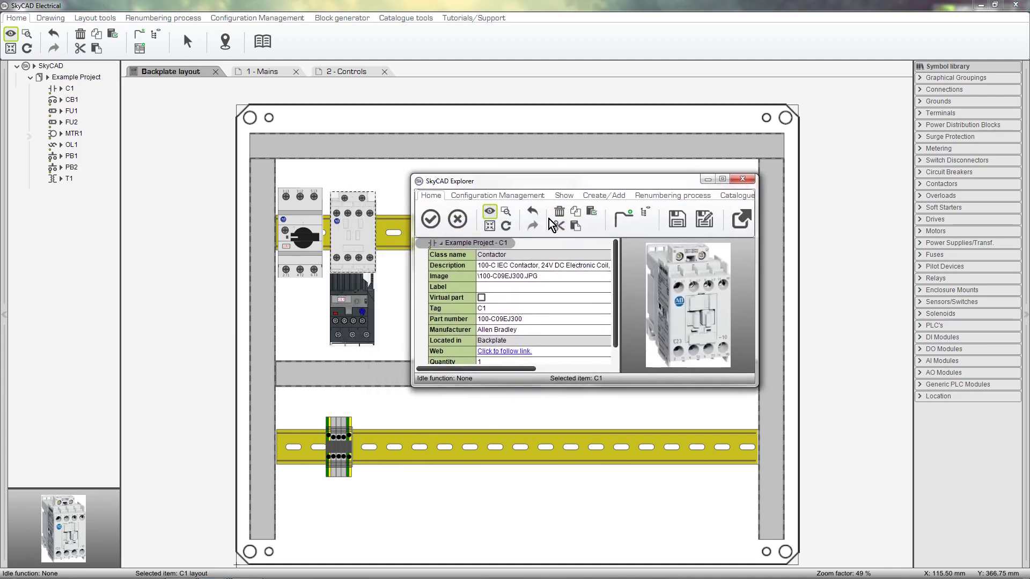
{"action": "scroll", "coordinate": [661, 223], "scroll_direction": "down", "scroll_amount": 3}
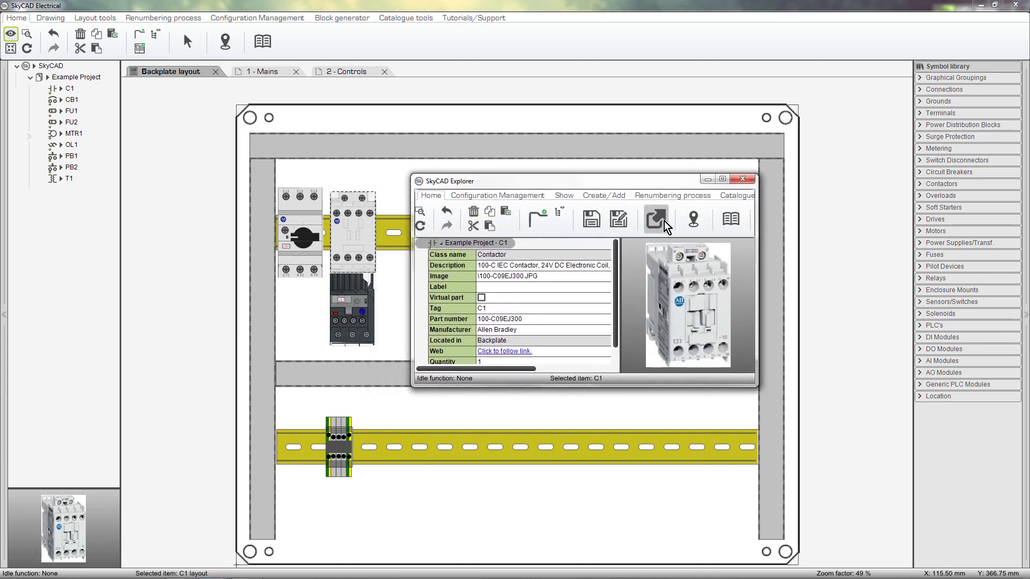
Locate C1's power contacts, coil, NO contact and layout in the project, previewing each one's position.
{"action": "left_click", "coordinate": [695, 218]}
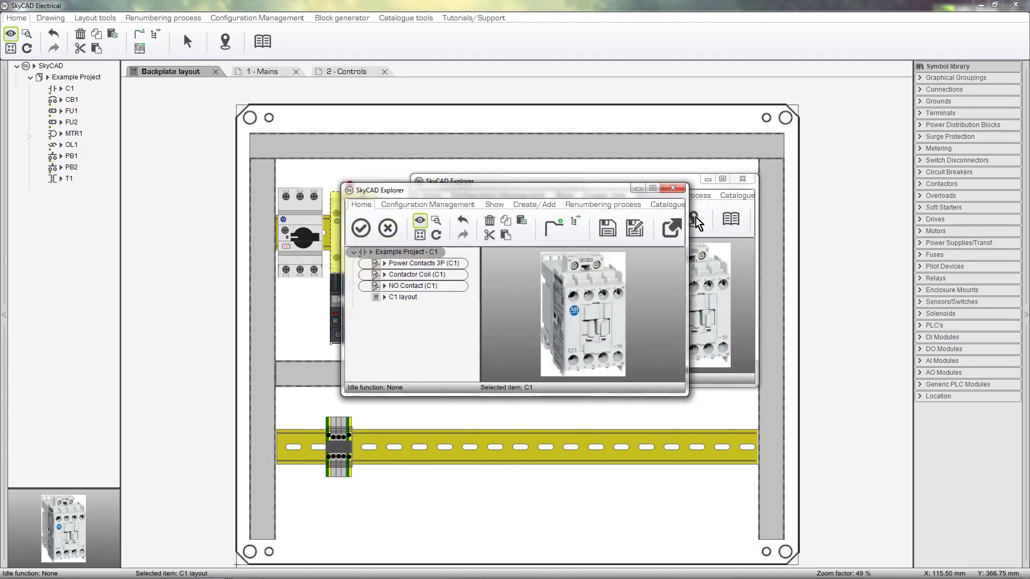
{"action": "left_click", "coordinate": [459, 263]}
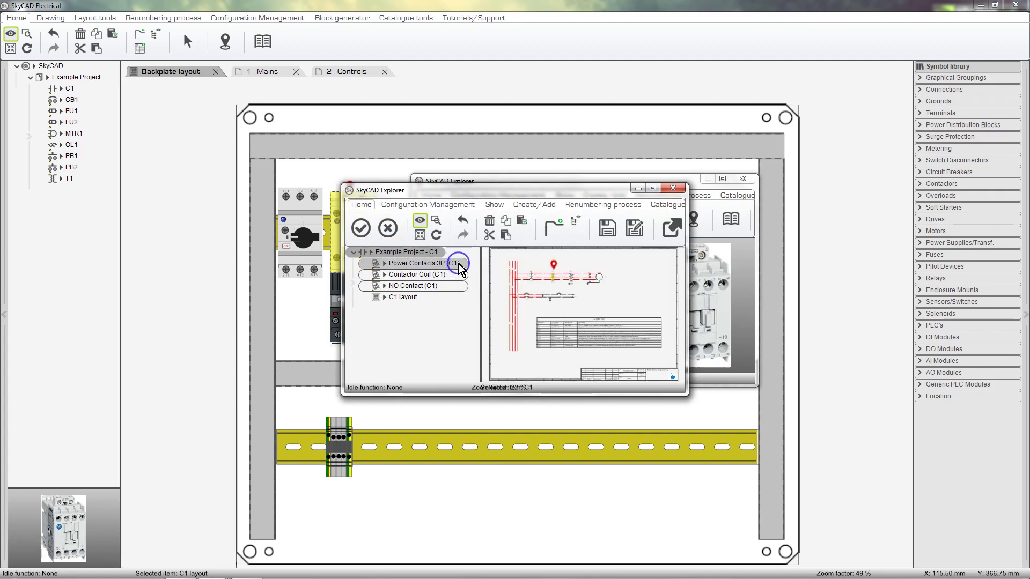
{"action": "left_click", "coordinate": [453, 274]}
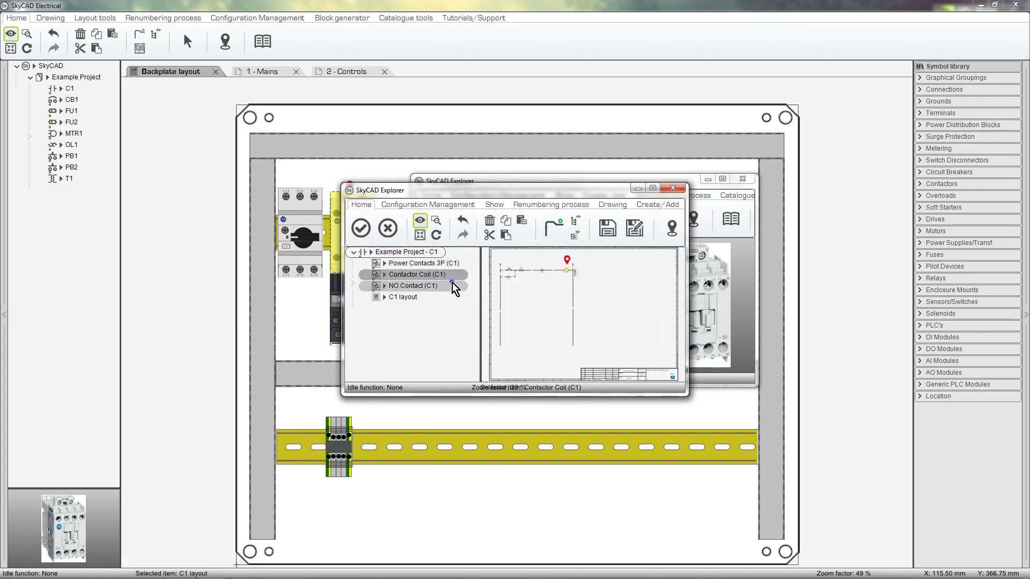
{"action": "left_click", "coordinate": [451, 287]}
{"action": "left_click", "coordinate": [445, 299]}
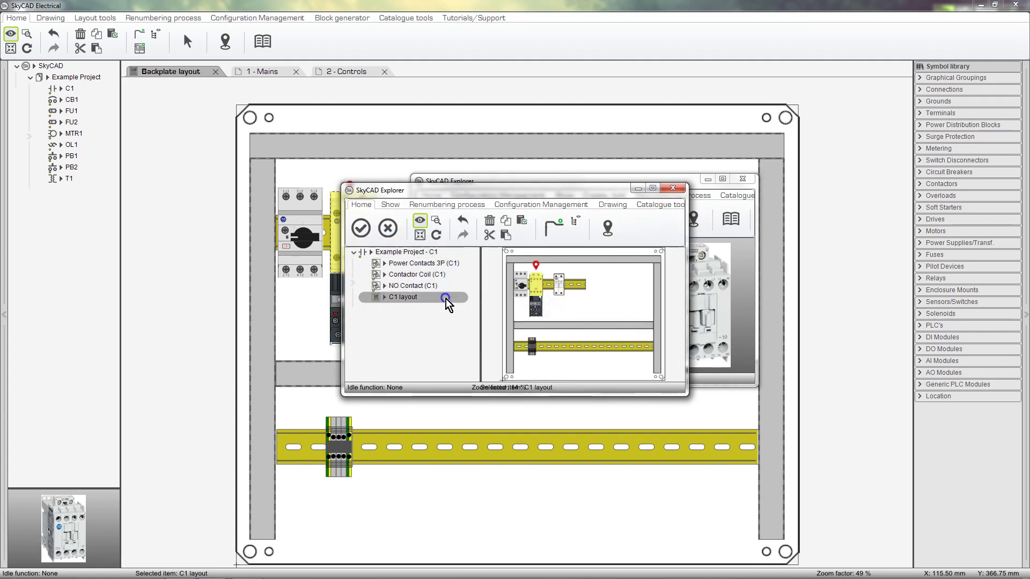
{"action": "left_click", "coordinate": [666, 189]}
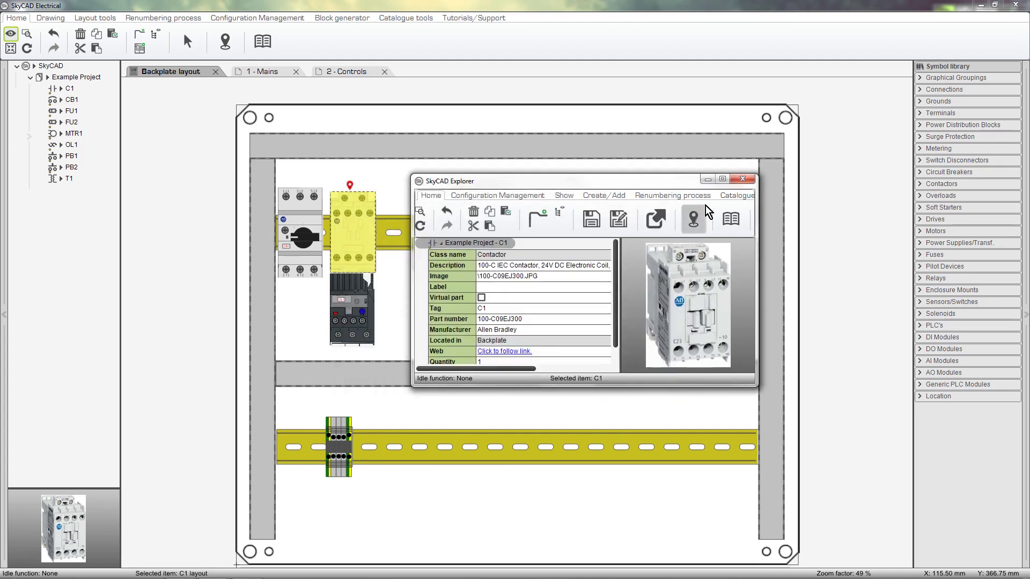
Assign the catalogue part AF09-30-10-13 to contactor C1 and close its properties.
{"action": "left_click", "coordinate": [736, 214]}
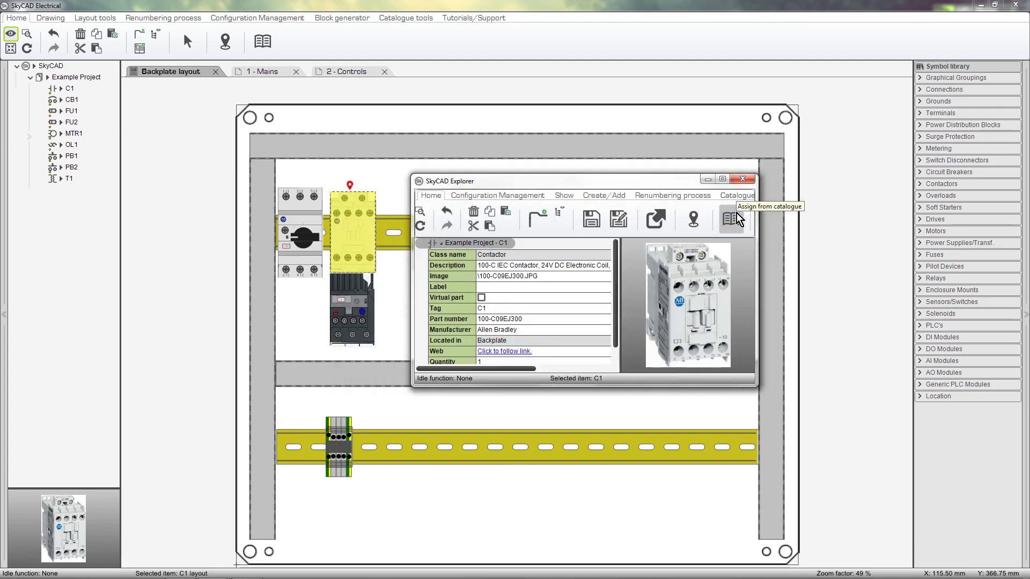
{"action": "left_click", "coordinate": [319, 297]}
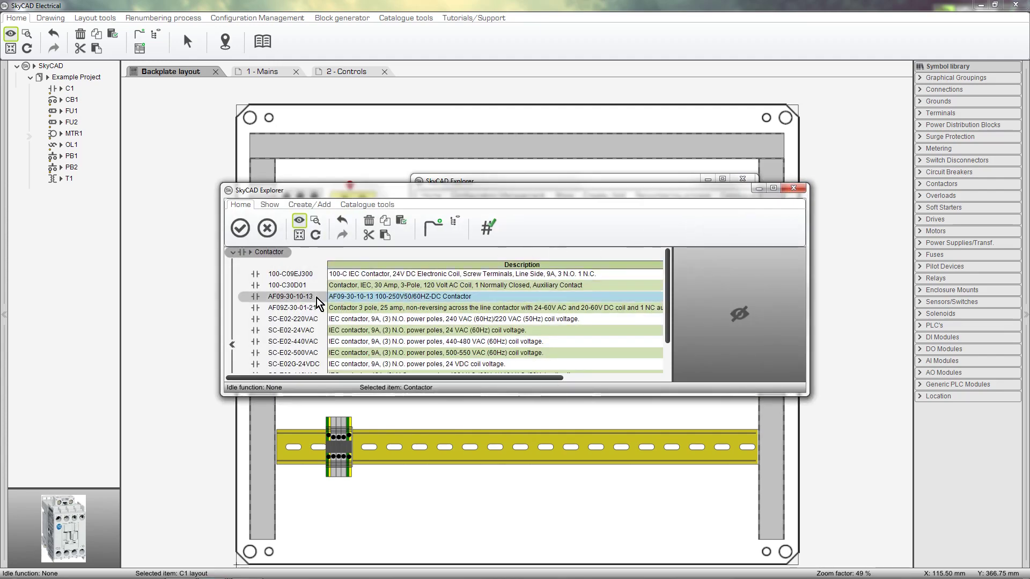
{"action": "left_click", "coordinate": [237, 236]}
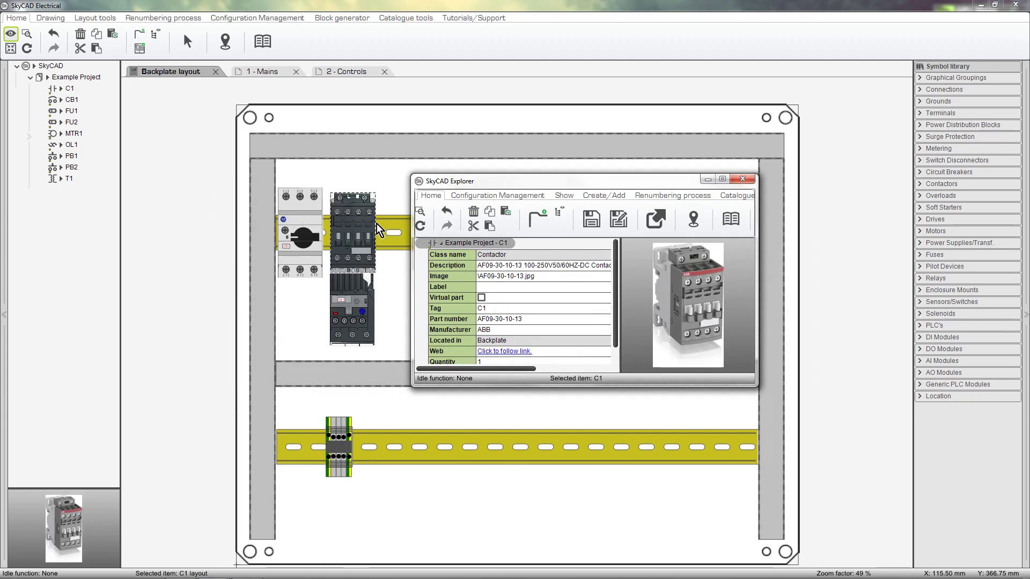
{"action": "left_click", "coordinate": [742, 179]}
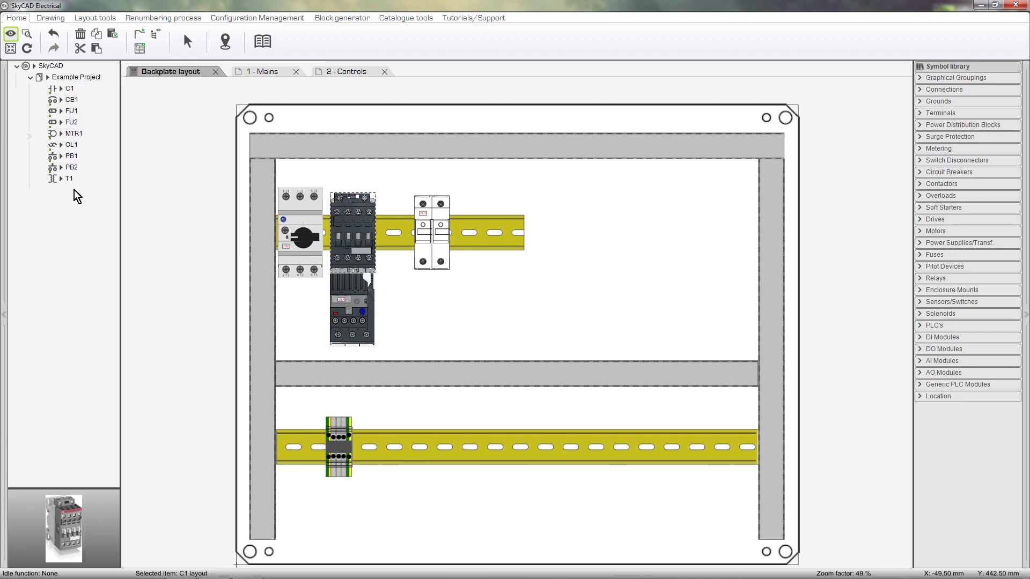
Inspect C1's properties in the project tree and collapse them again.
{"action": "left_click", "coordinate": [77, 91]}
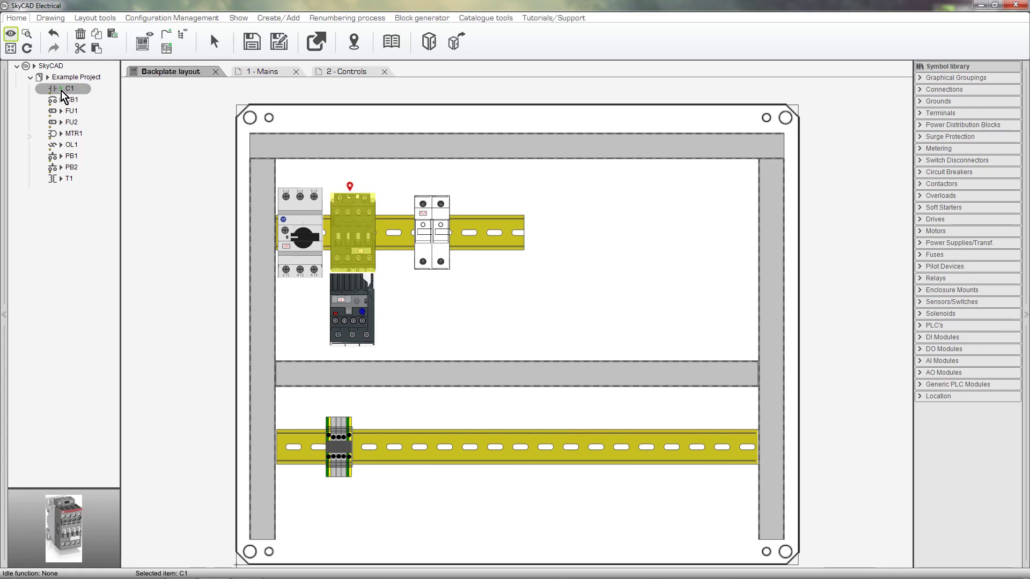
{"action": "left_click", "coordinate": [61, 89]}
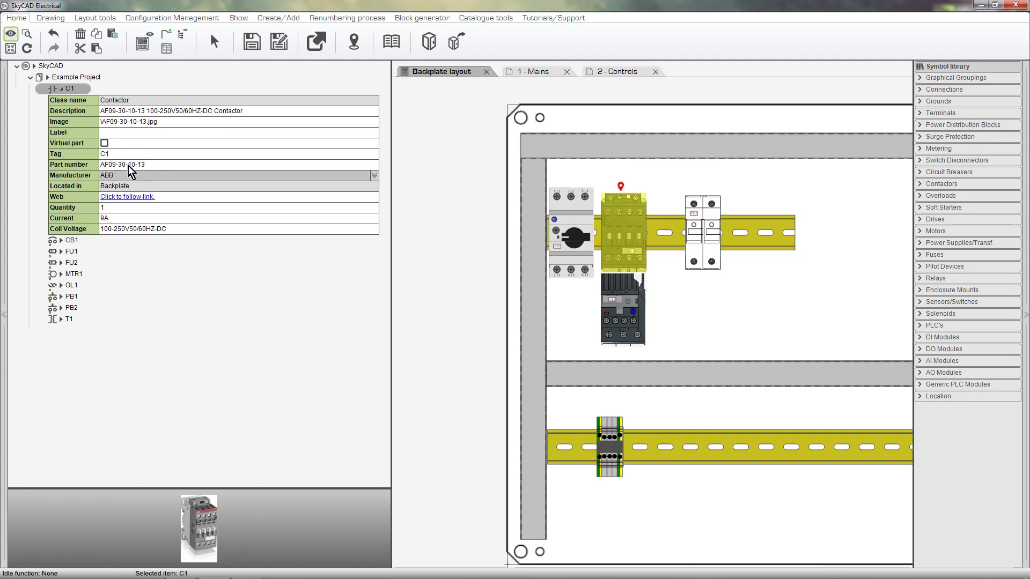
{"action": "left_click", "coordinate": [61, 90]}
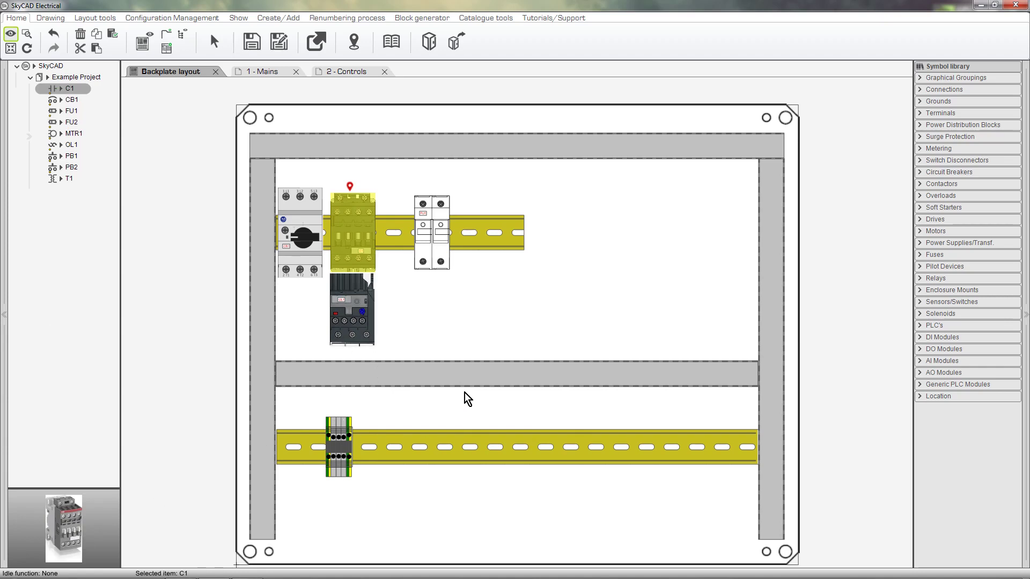
Show the layout of C1 in the project tree and select it.
{"action": "left_click", "coordinate": [235, 18]}
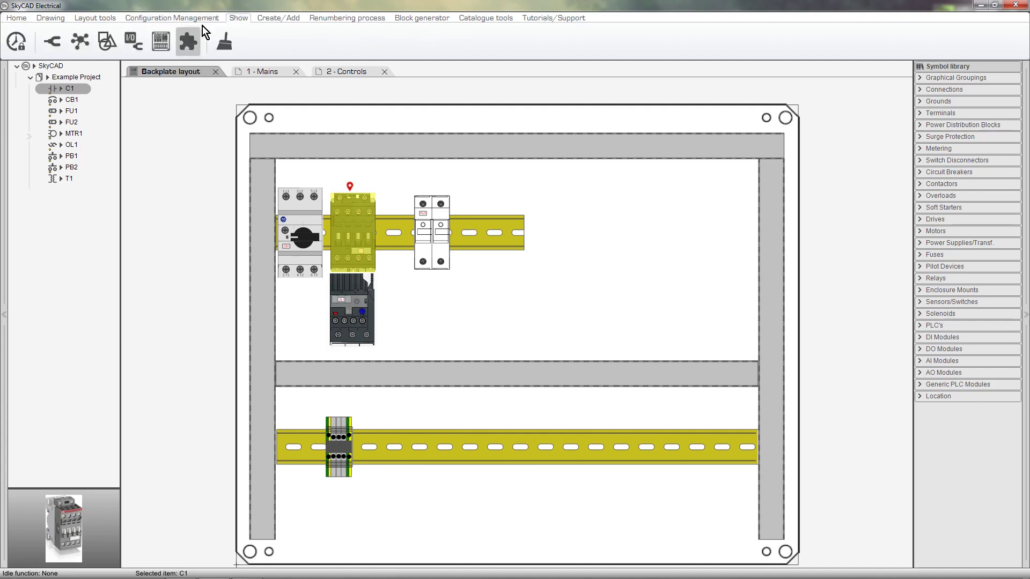
{"action": "left_click", "coordinate": [156, 45]}
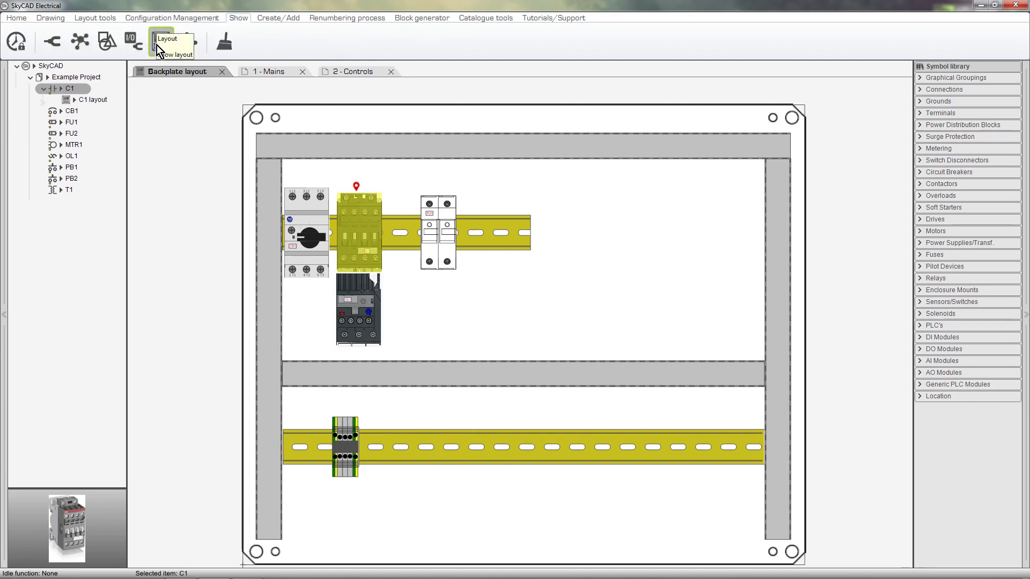
{"action": "left_click", "coordinate": [101, 105]}
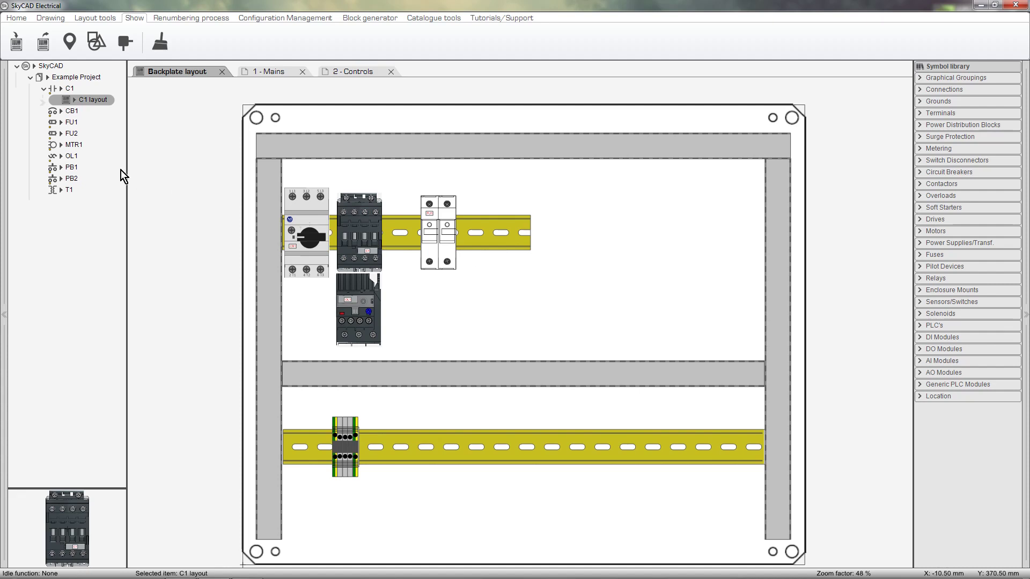
Check the catalogue parts available for transformer T1 on the Mains sheet and close the catalogue without assigning one.
{"action": "left_click", "coordinate": [79, 192]}
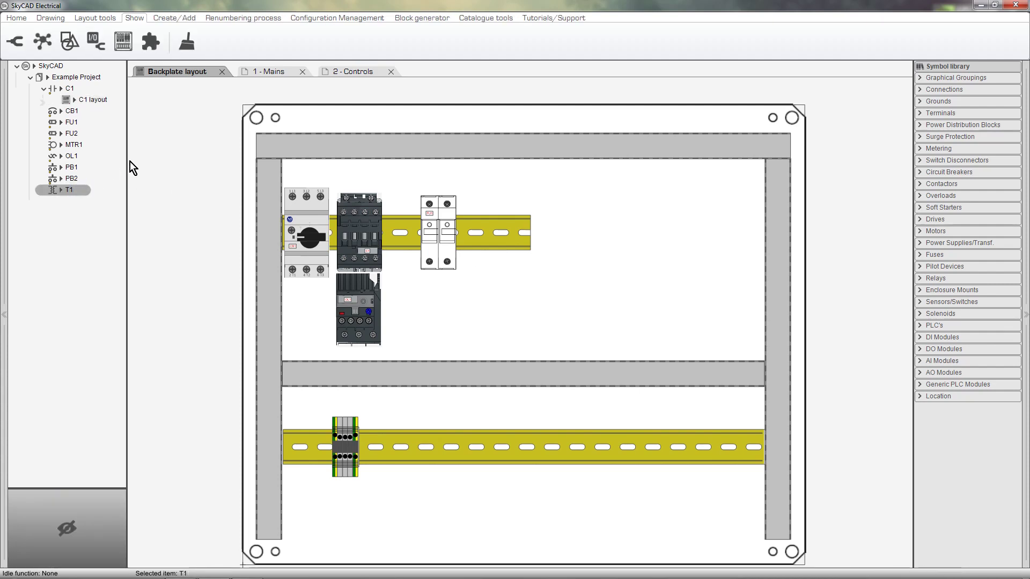
{"action": "left_click", "coordinate": [262, 76]}
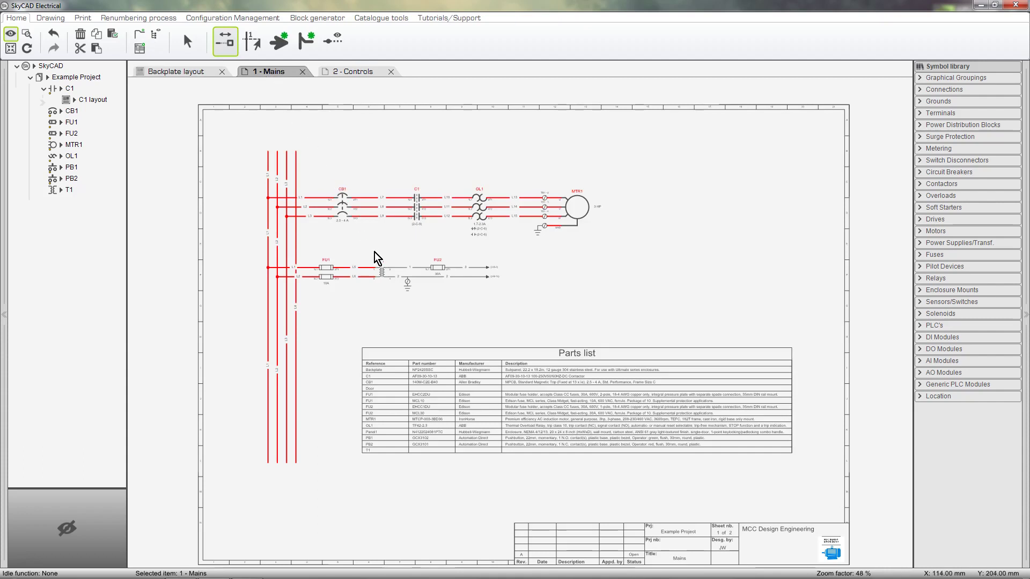
{"action": "left_click", "coordinate": [381, 270]}
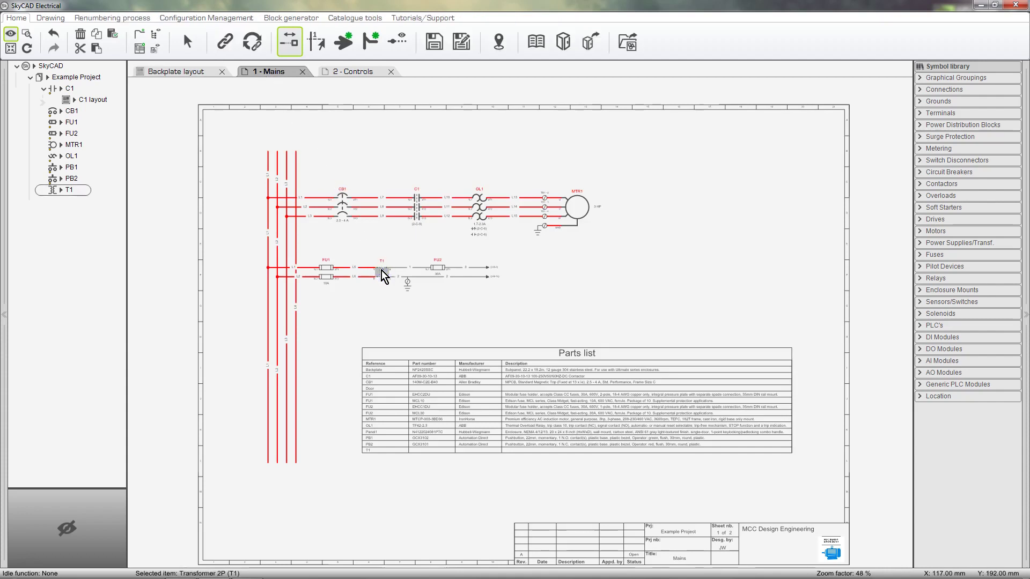
{"action": "left_click", "coordinate": [536, 42]}
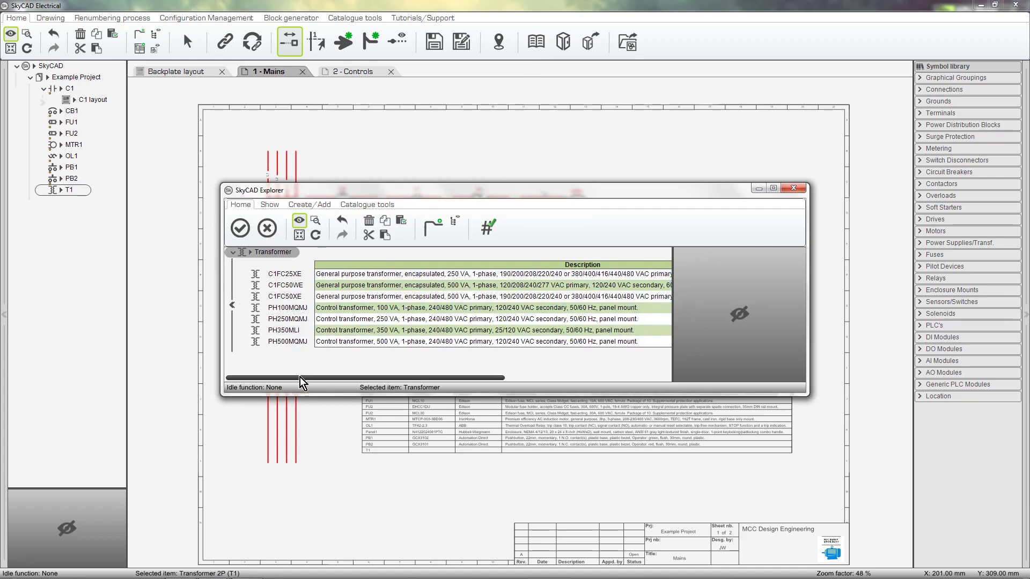
{"action": "left_click", "coordinate": [309, 285]}
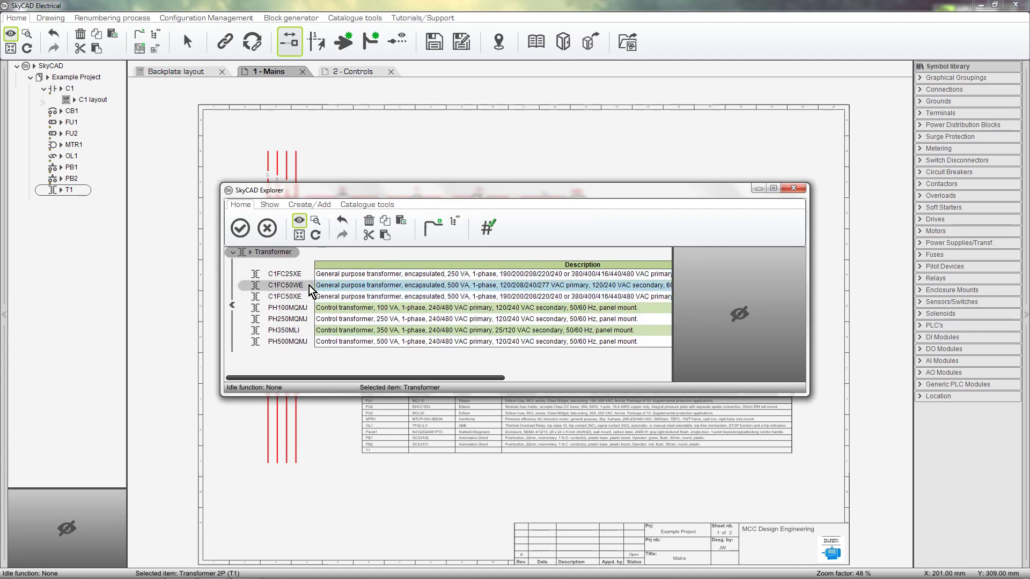
{"action": "left_click", "coordinate": [803, 185]}
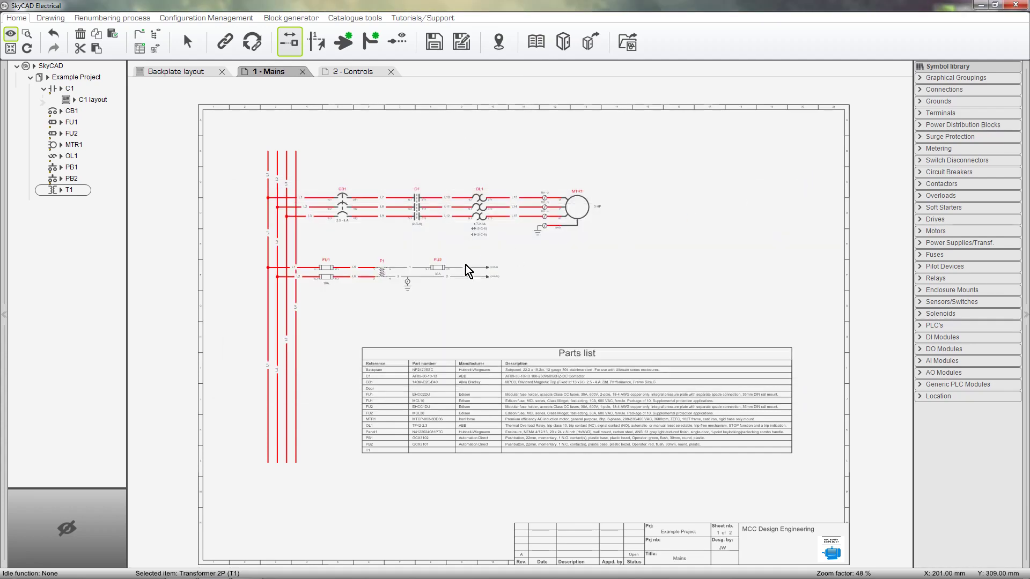
Enter the part number PH75MQMJ and the manufacturer Hammond in the properties of transformer T1.
{"action": "double_click", "coordinate": [382, 276]}
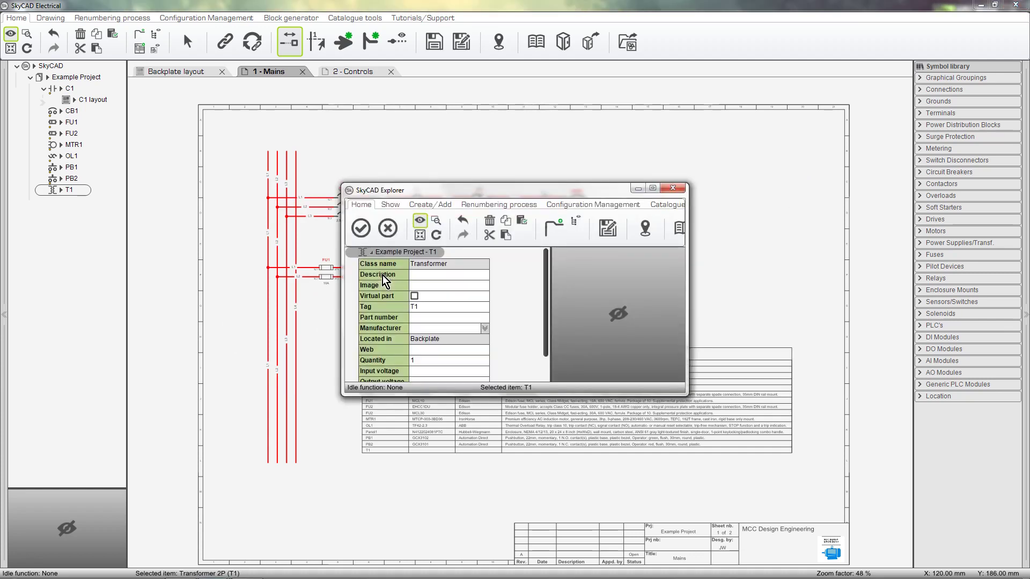
{"action": "left_click", "coordinate": [421, 317]}
{"action": "left_click", "coordinate": [422, 316]}
{"action": "type", "text": "PH"}
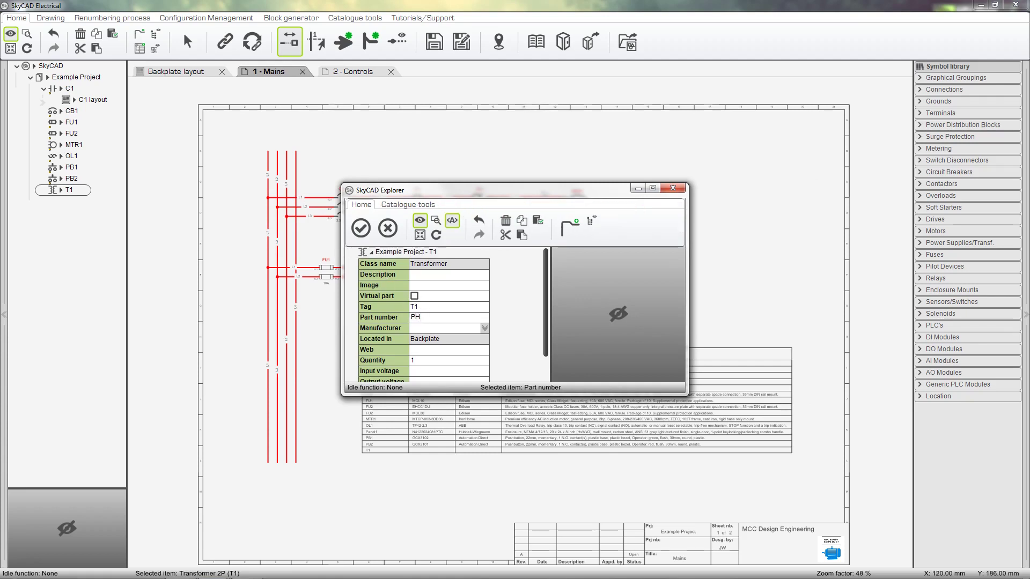
{"action": "type", "text": "75MQMJ"}
{"action": "left_click", "coordinate": [448, 327]}
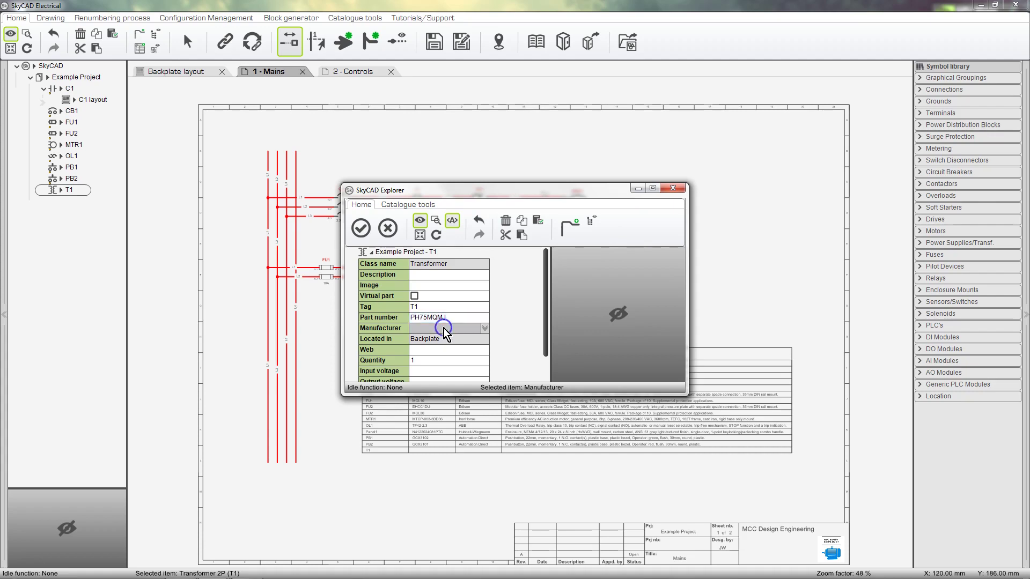
{"action": "type", "text": "Hammond"}
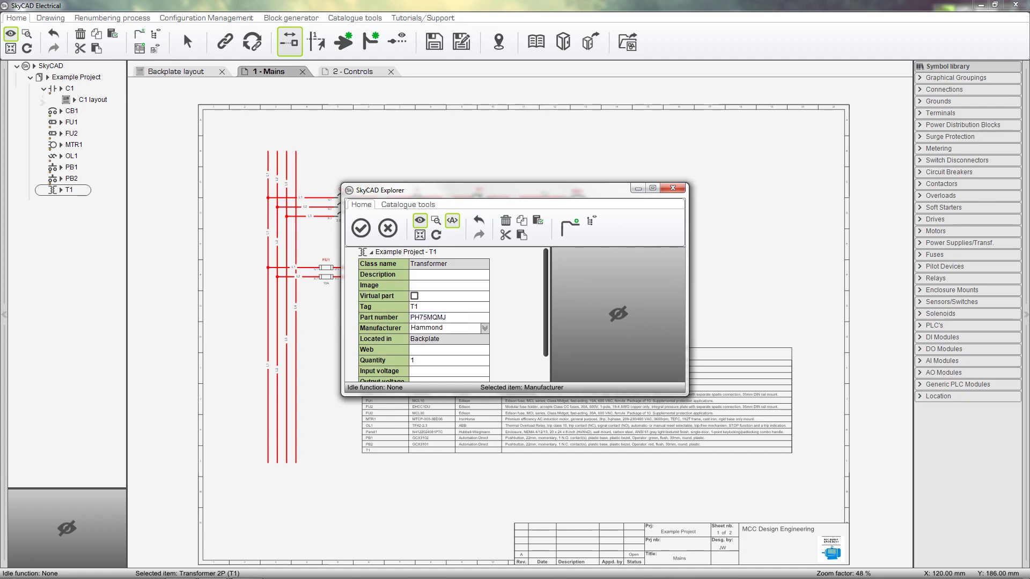
Describe T1 as "Control transformer, 75 VA, 1-phase, 240/480 VAC primary" and assign it the PH75MQMJ image from Downloads.
{"action": "left_click", "coordinate": [460, 276]}
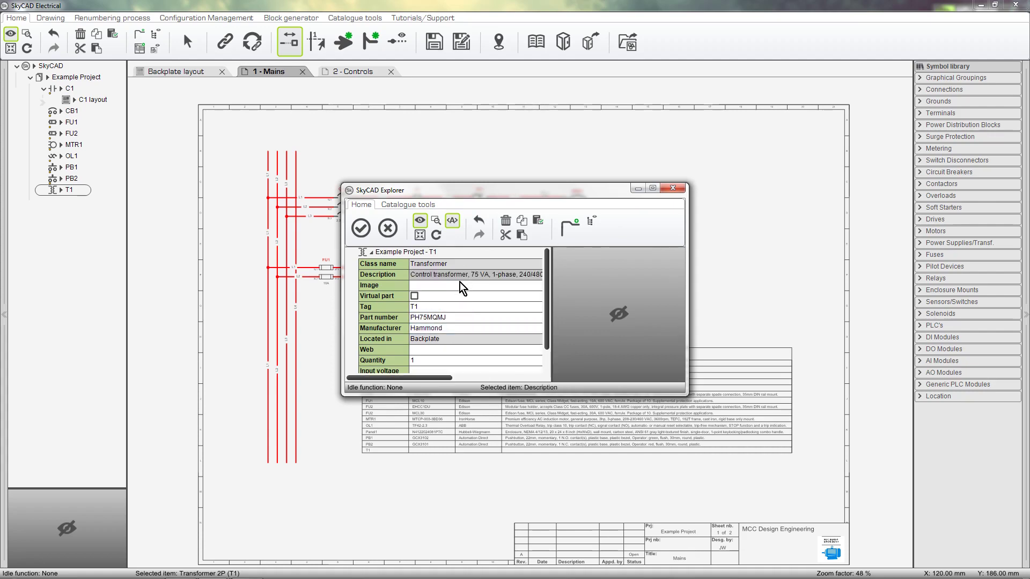
{"action": "left_click", "coordinate": [457, 284]}
{"action": "left_click", "coordinate": [456, 285]}
{"action": "left_click", "coordinate": [88, 99]}
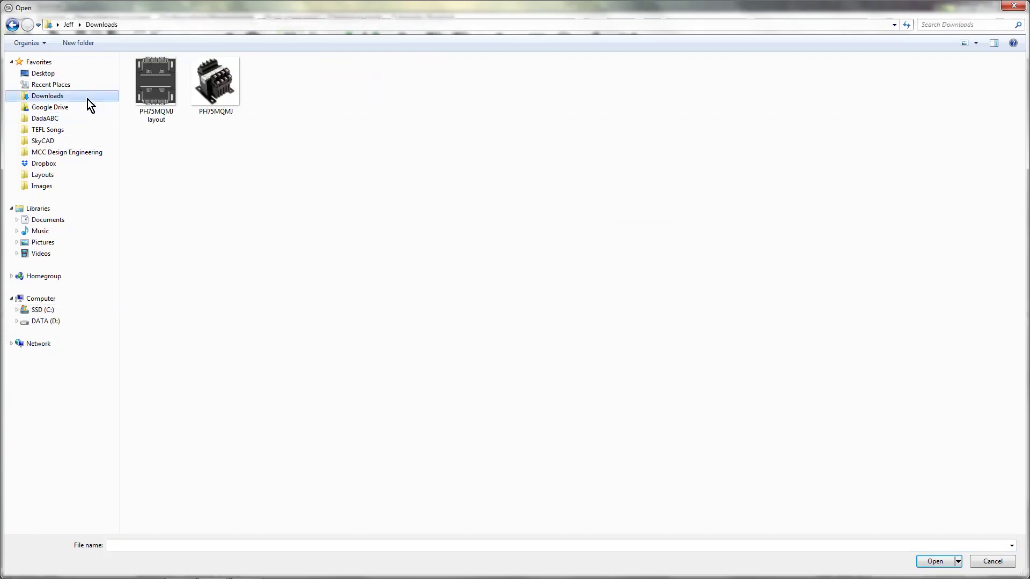
{"action": "double_click", "coordinate": [208, 101]}
{"action": "left_click", "coordinate": [360, 229]}
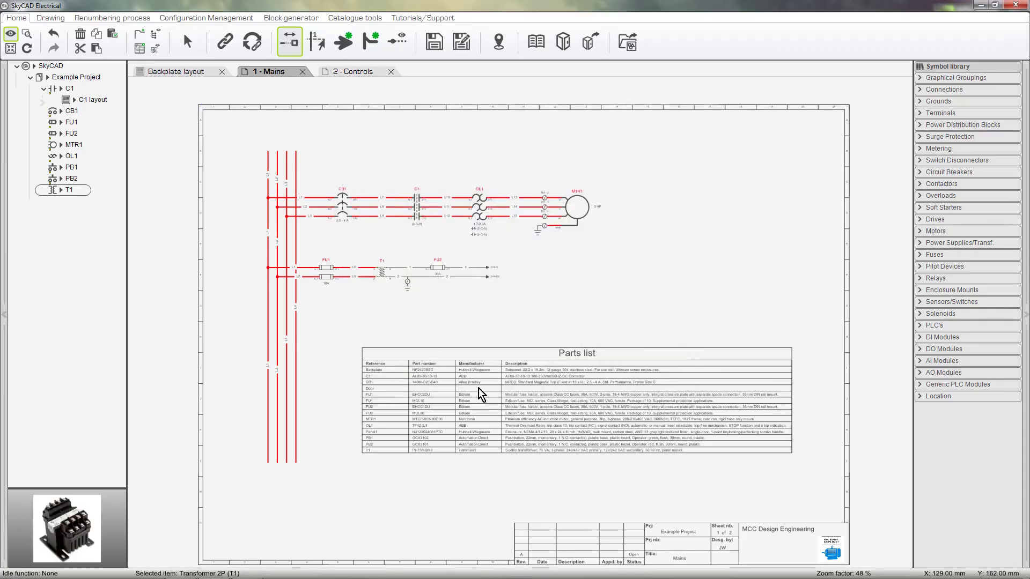
Show the layouts of transformer T1 in the project tree and create a new layout for it.
{"action": "scroll", "coordinate": [540, 453], "scroll_direction": "up", "scroll_amount": 3}
{"action": "scroll", "coordinate": [572, 433], "scroll_direction": "up", "scroll_amount": 1}
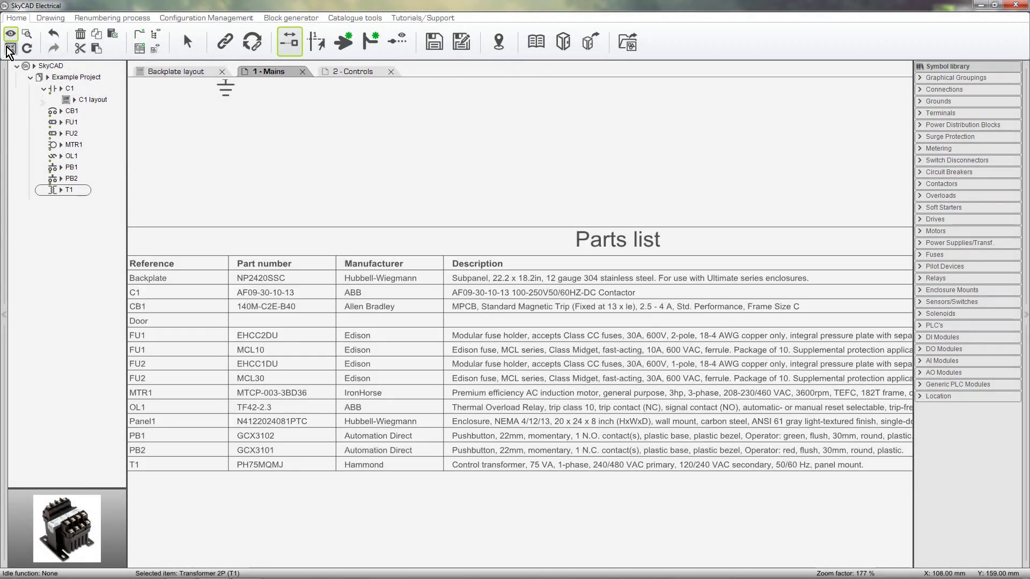
{"action": "left_click", "coordinate": [10, 48]}
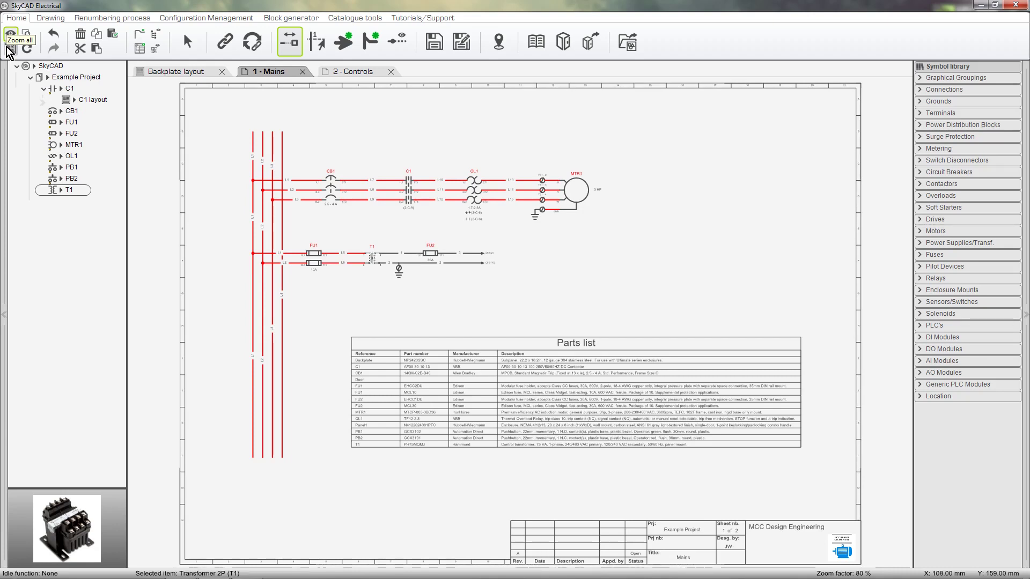
{"action": "left_click", "coordinate": [72, 189]}
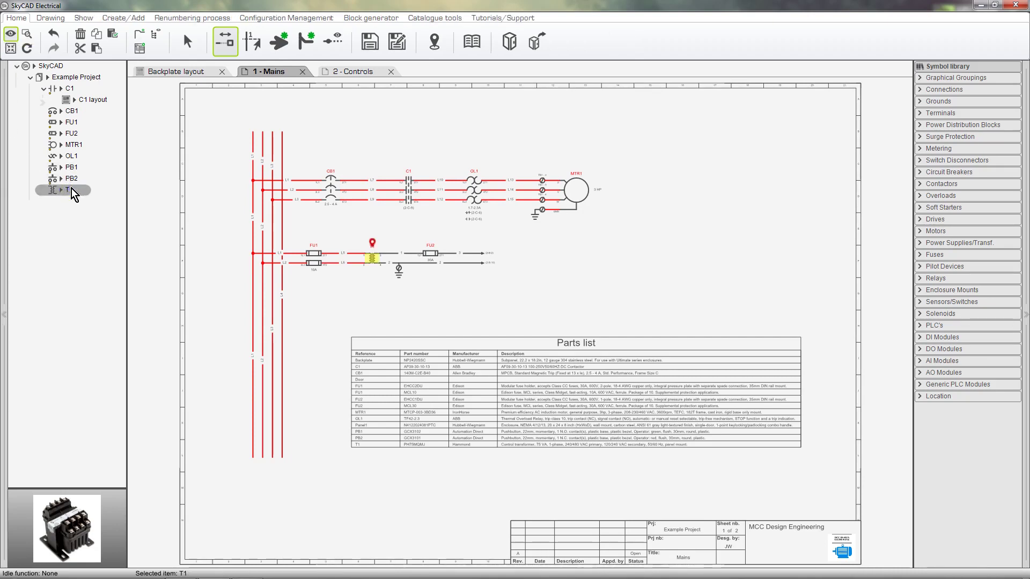
{"action": "left_click", "coordinate": [89, 18]}
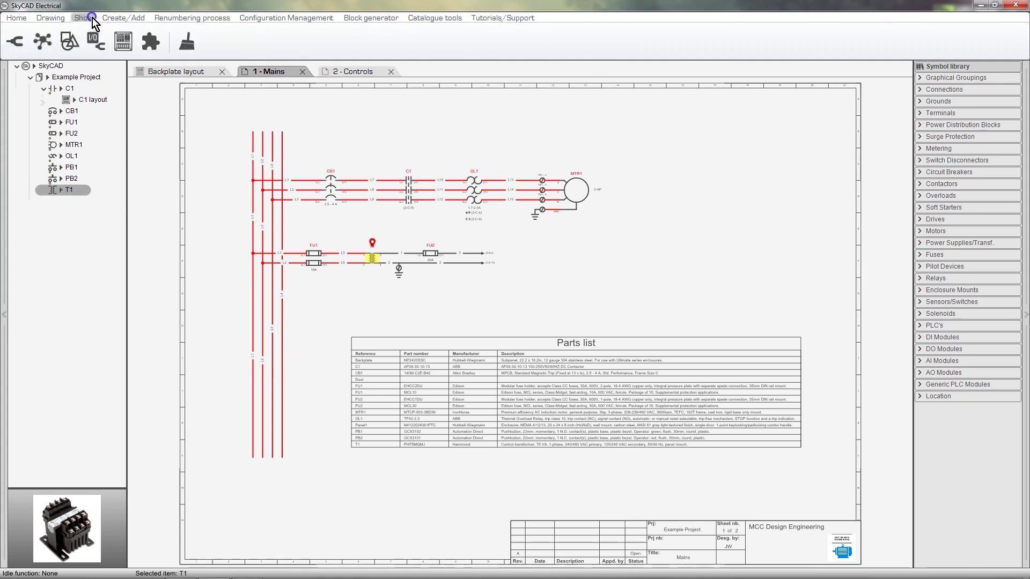
{"action": "left_click", "coordinate": [126, 43]}
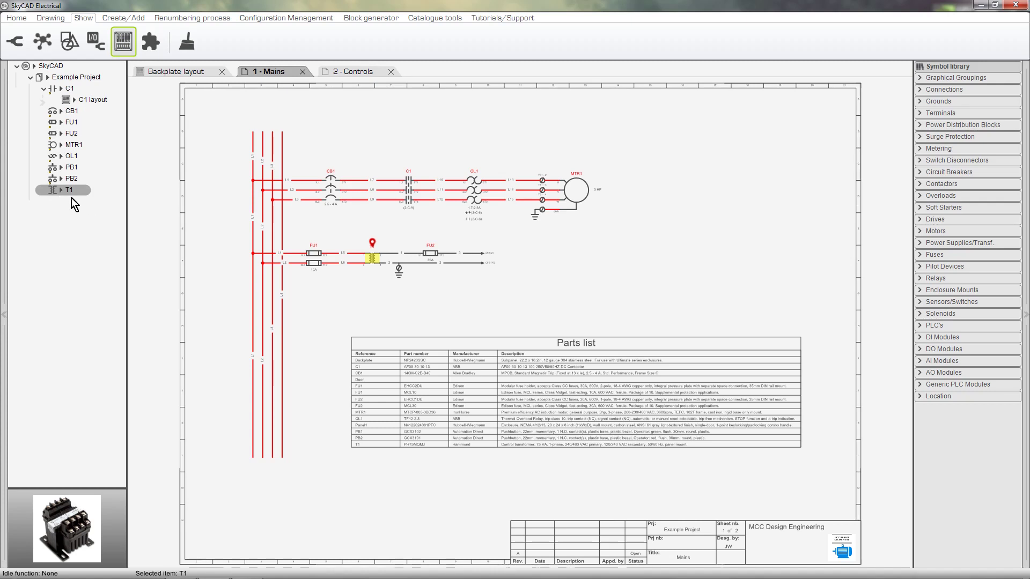
{"action": "left_click", "coordinate": [124, 19]}
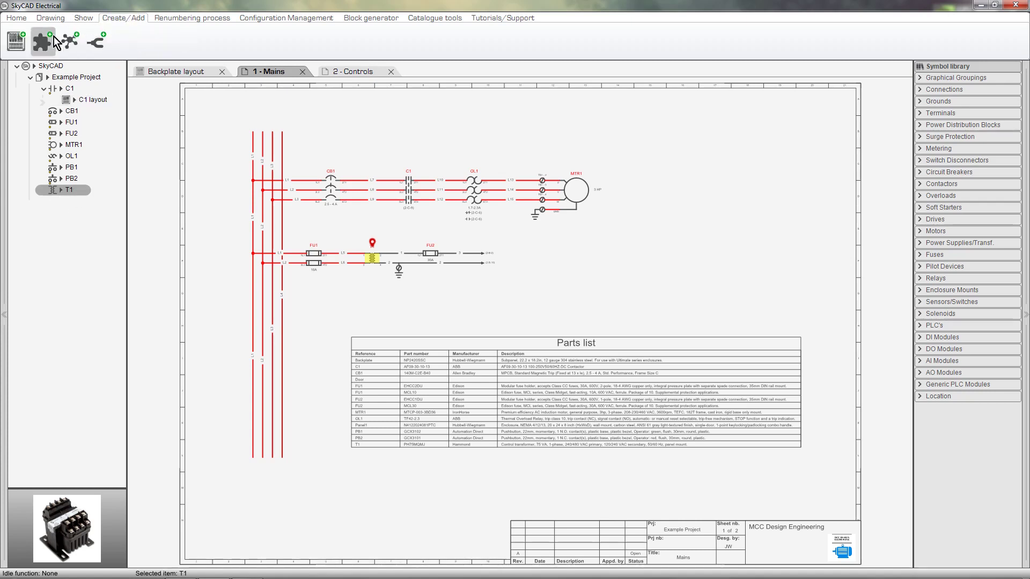
{"action": "left_click", "coordinate": [27, 42]}
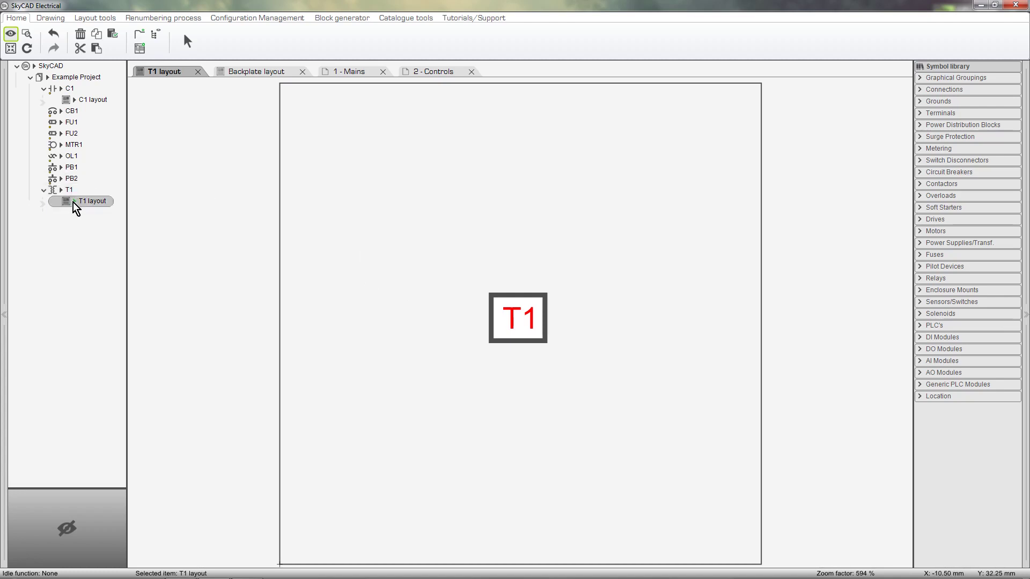
Set the T1 layout block's width to 83 mm and its height to 86 mm.
{"action": "mouse_move", "coordinate": [76, 208]}
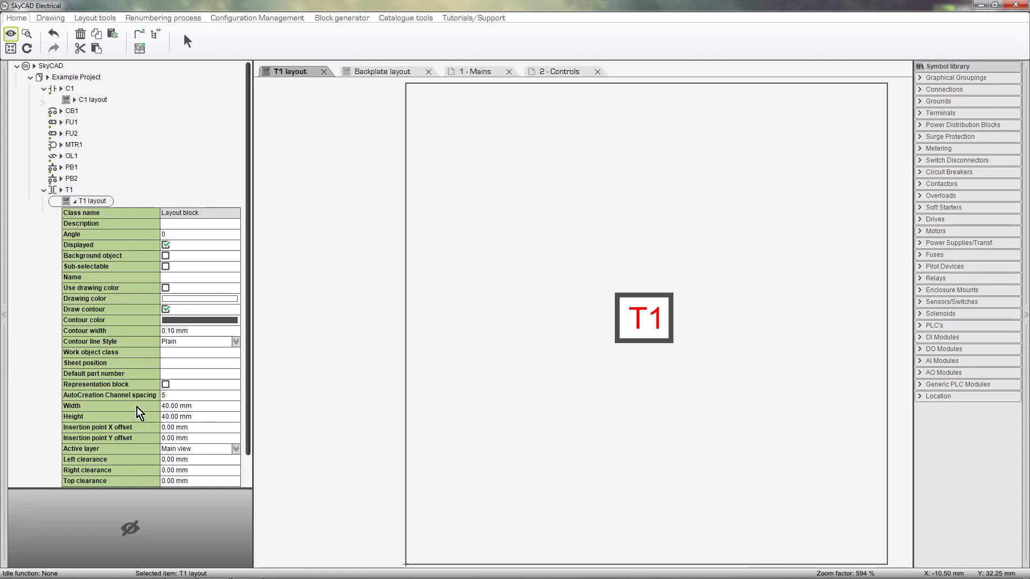
{"action": "left_click", "coordinate": [182, 406]}
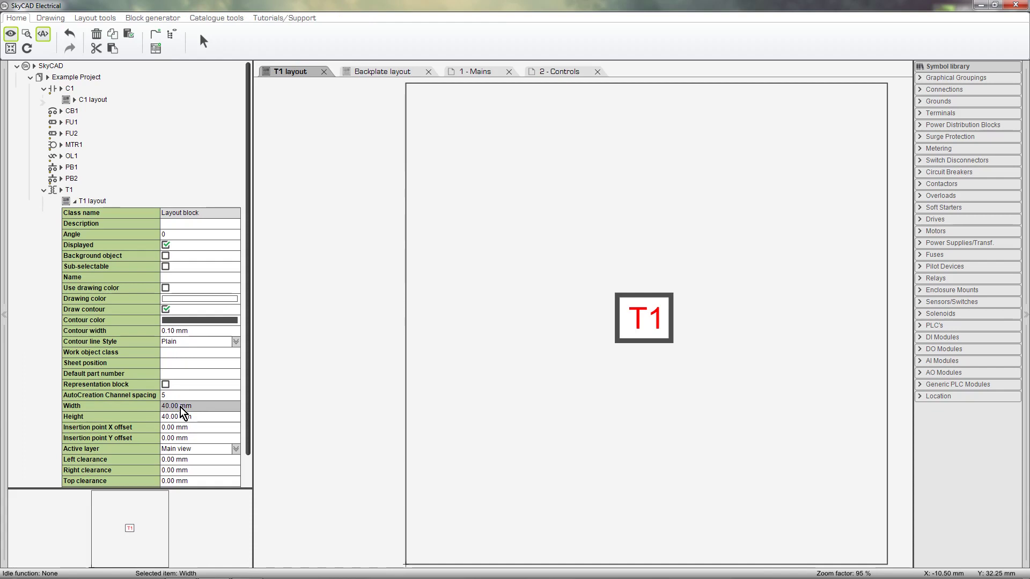
{"action": "type", "text": "83"}
{"action": "left_click", "coordinate": [181, 416]}
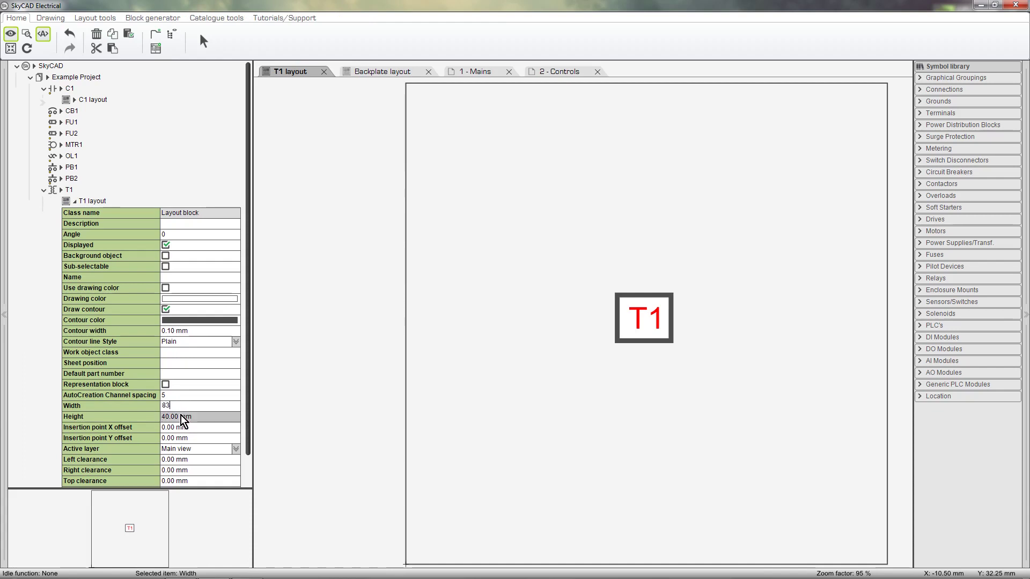
{"action": "type", "text": "86"}
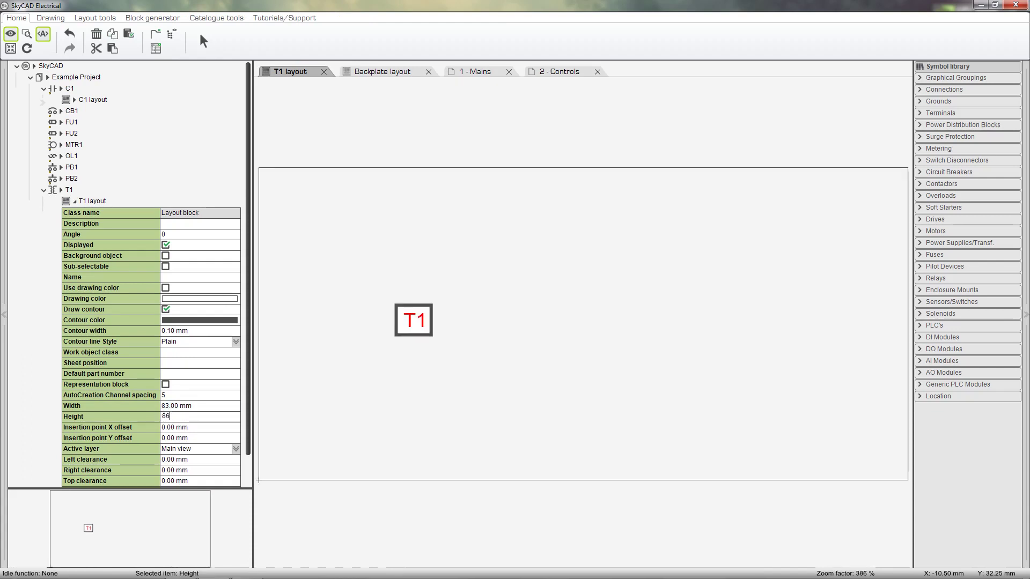
{"action": "key", "text": "Return"}
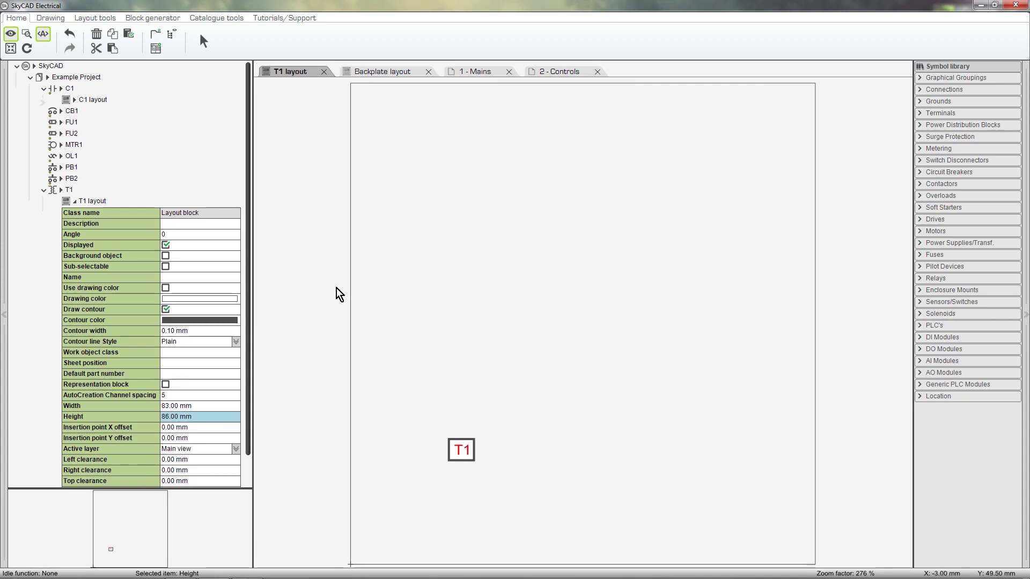
{"action": "left_click", "coordinate": [75, 202]}
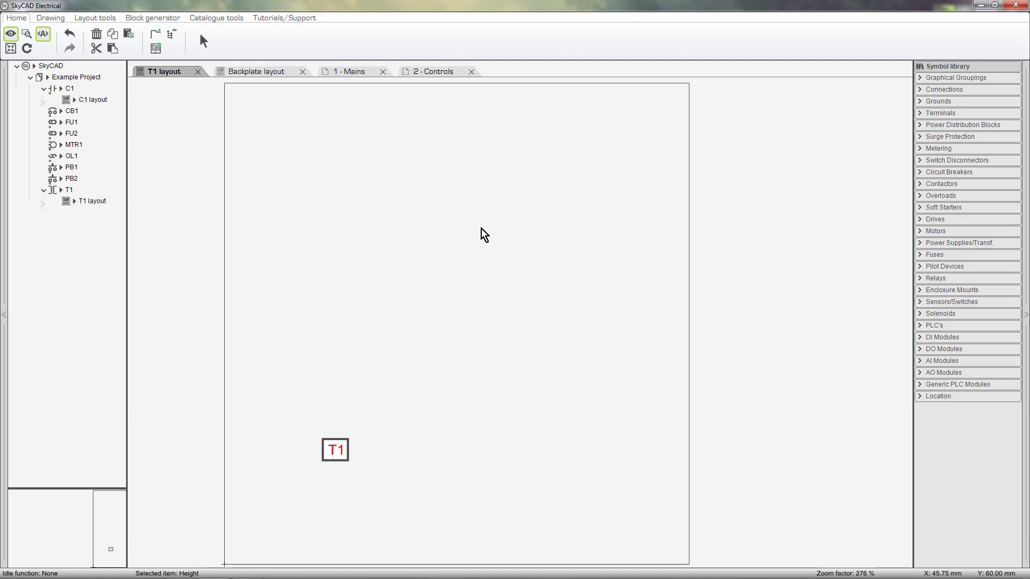
Move the T1 tag outside the layout outline and insert the "PH75MQMJ layout" image from Downloads, starting at the outline's upper-left corner.
{"action": "left_click_drag", "start_coordinate": [335, 449], "coordinate": [200, 355]}
{"action": "left_click", "coordinate": [349, 358]}
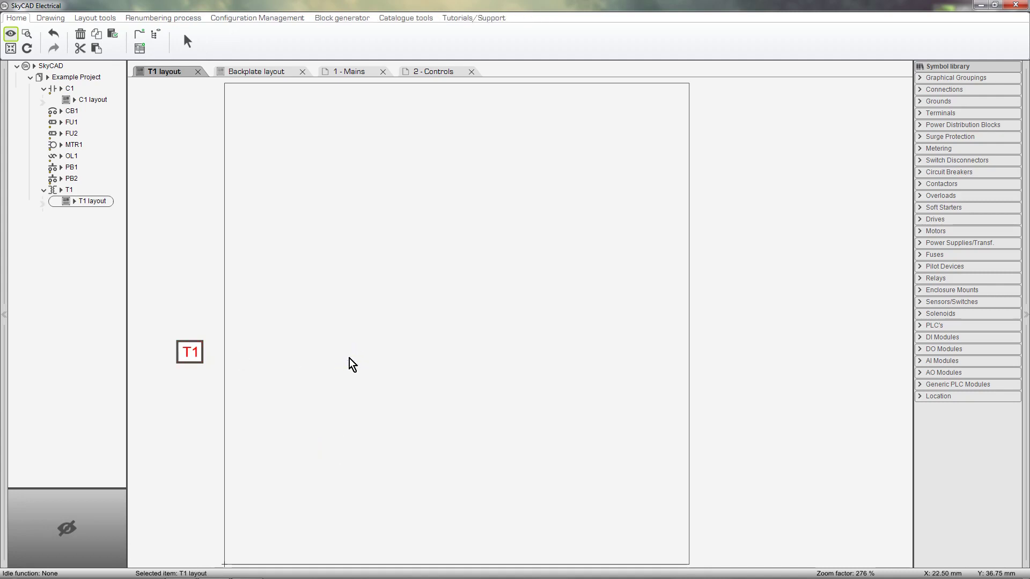
{"action": "left_click", "coordinate": [58, 19]}
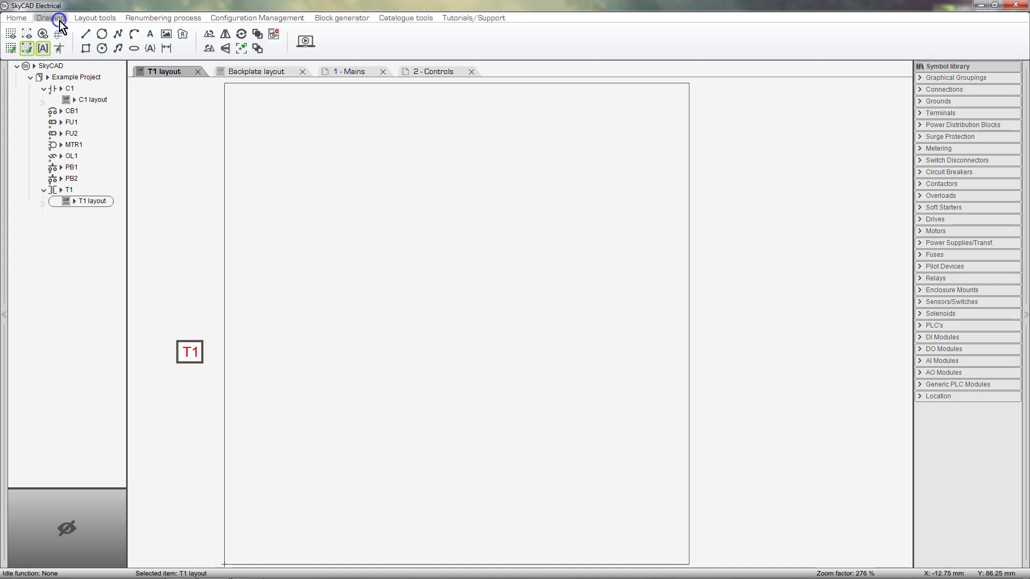
{"action": "left_click", "coordinate": [166, 37]}
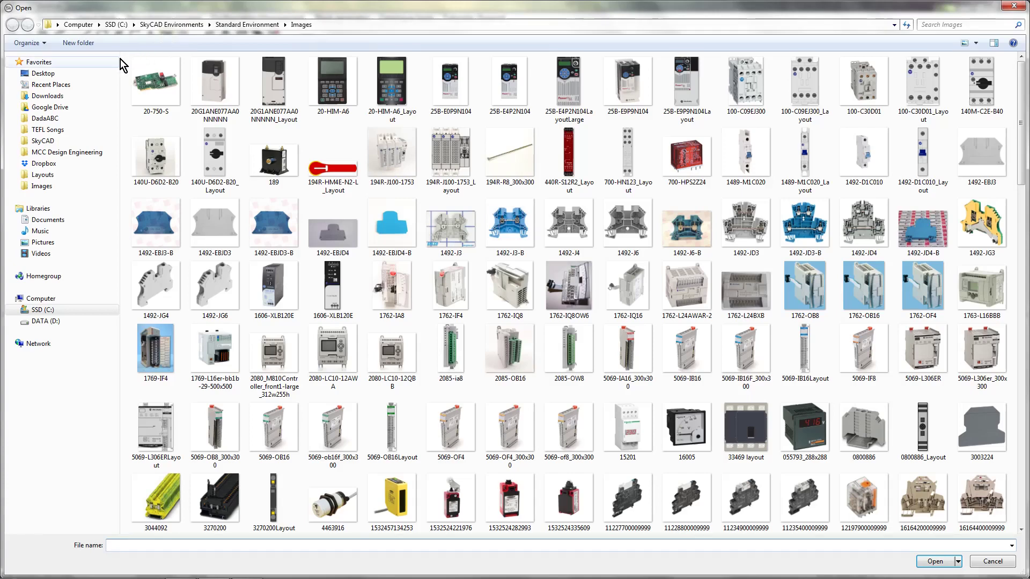
{"action": "left_click", "coordinate": [67, 95]}
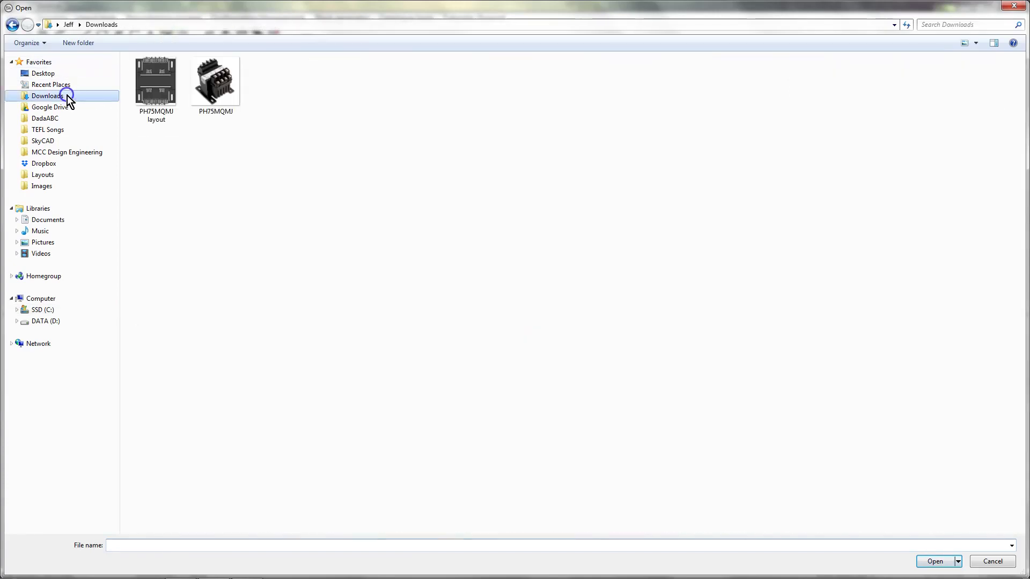
{"action": "double_click", "coordinate": [156, 83]}
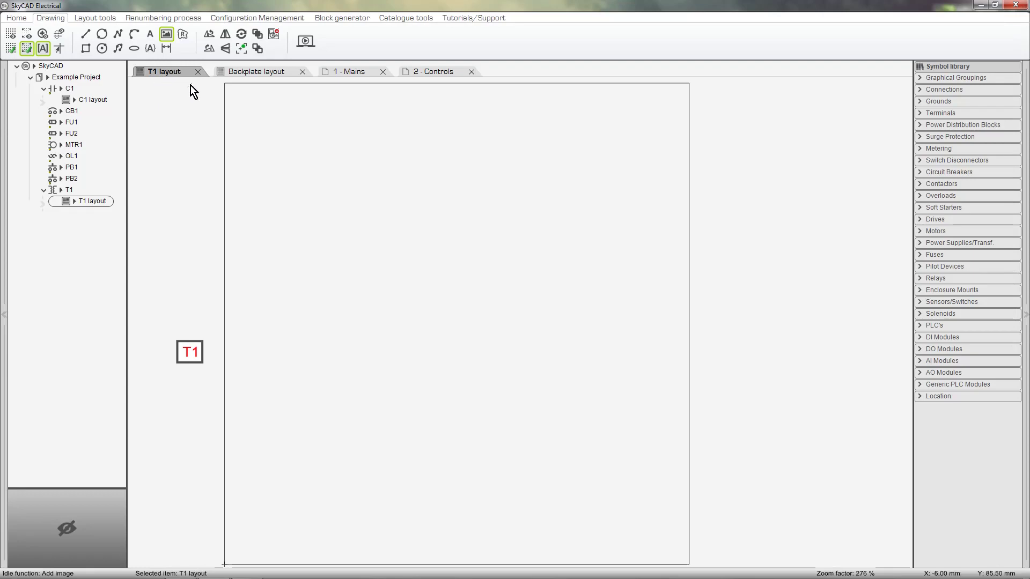
{"action": "left_click_drag", "start_coordinate": [225, 86], "coordinate": [614, 364]}
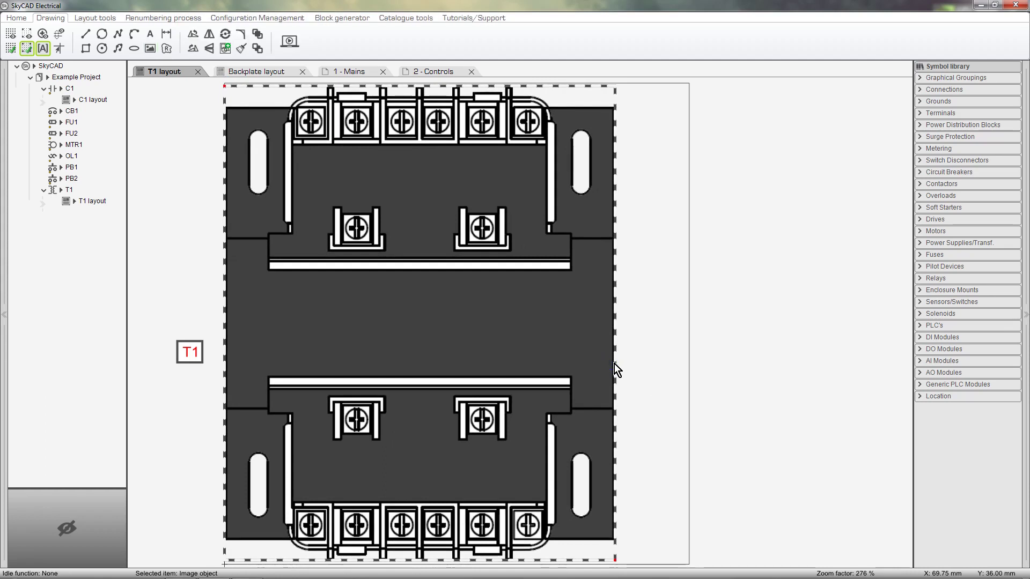
Stretch the transformer image to the lower-right corner of the layout outline so that it fills the block.
{"action": "left_click", "coordinate": [626, 561]}
{"action": "left_click_drag", "start_coordinate": [626, 561], "coordinate": [691, 567]}
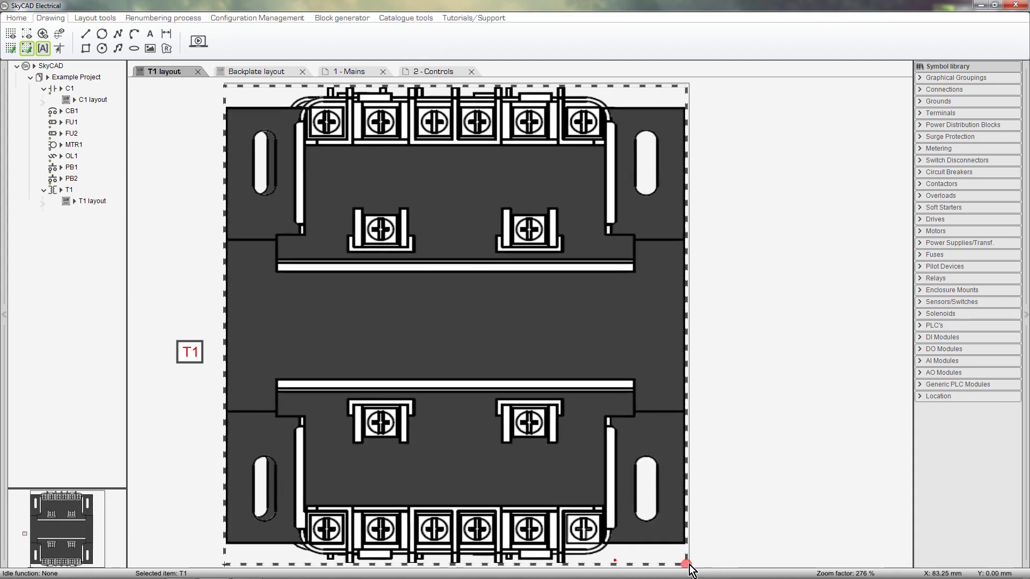
{"action": "left_click", "coordinate": [740, 449]}
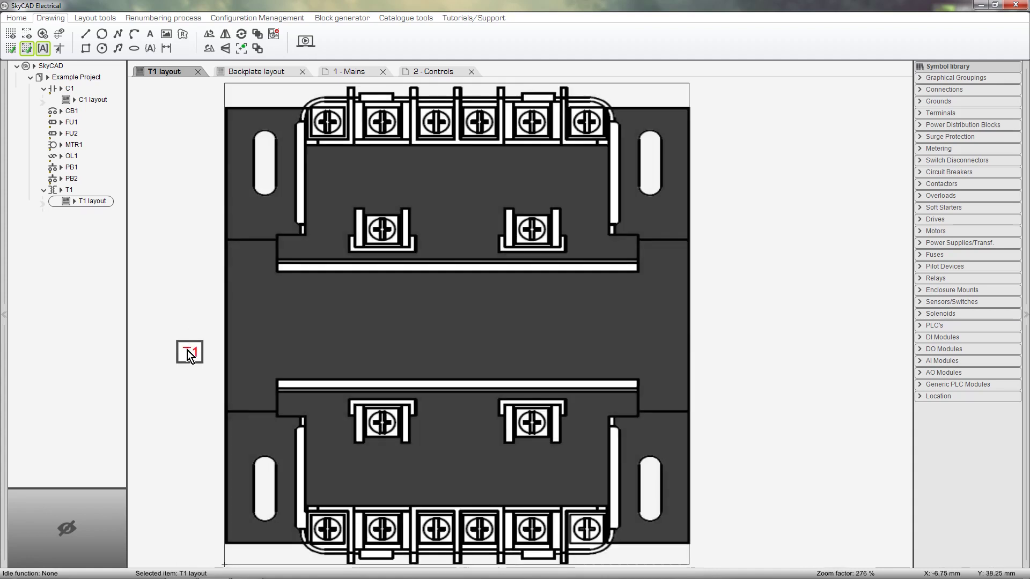
Move the T1 tag onto the middle of the transformer image.
{"action": "left_click", "coordinate": [189, 351]}
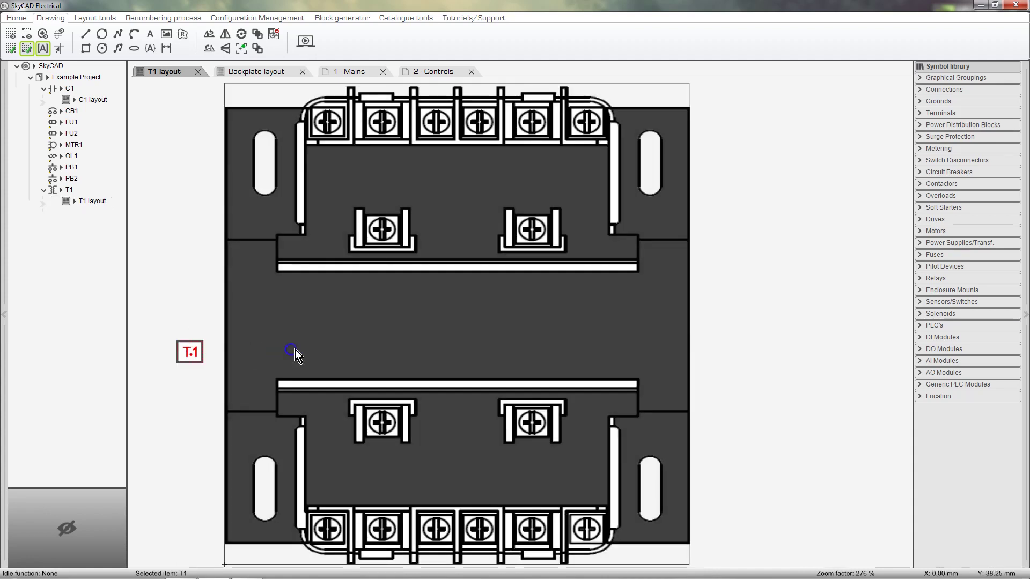
{"action": "left_click_drag", "start_coordinate": [294, 350], "coordinate": [454, 321]}
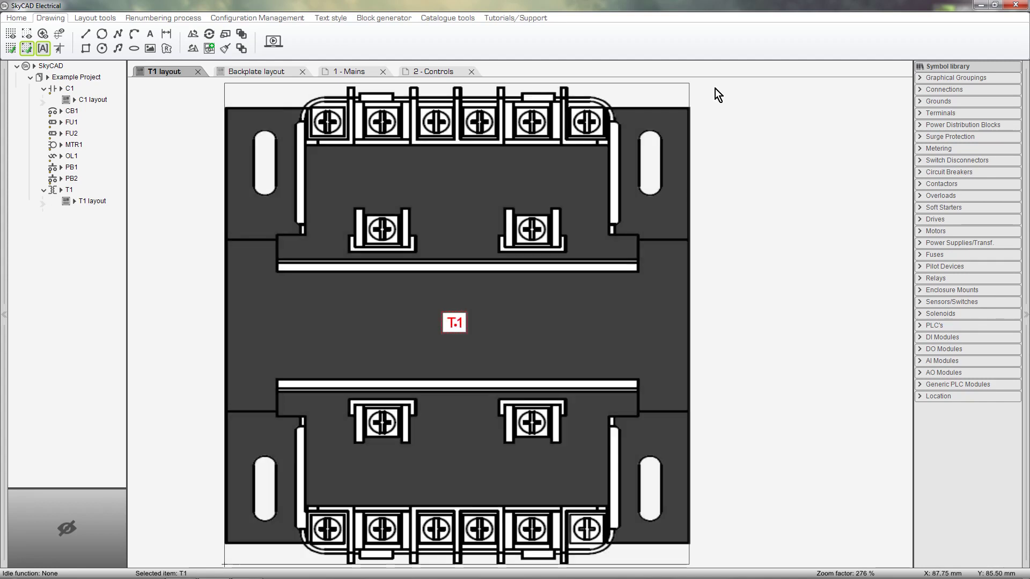
{"action": "left_click", "coordinate": [715, 88]}
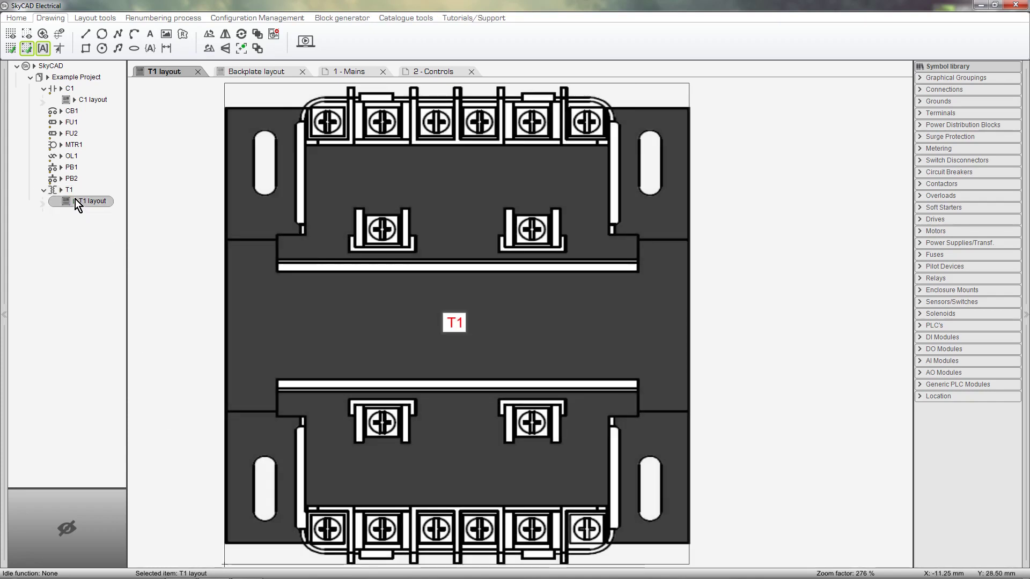
Turn off the drawn contour in the T1 layout's properties.
{"action": "left_click", "coordinate": [75, 203]}
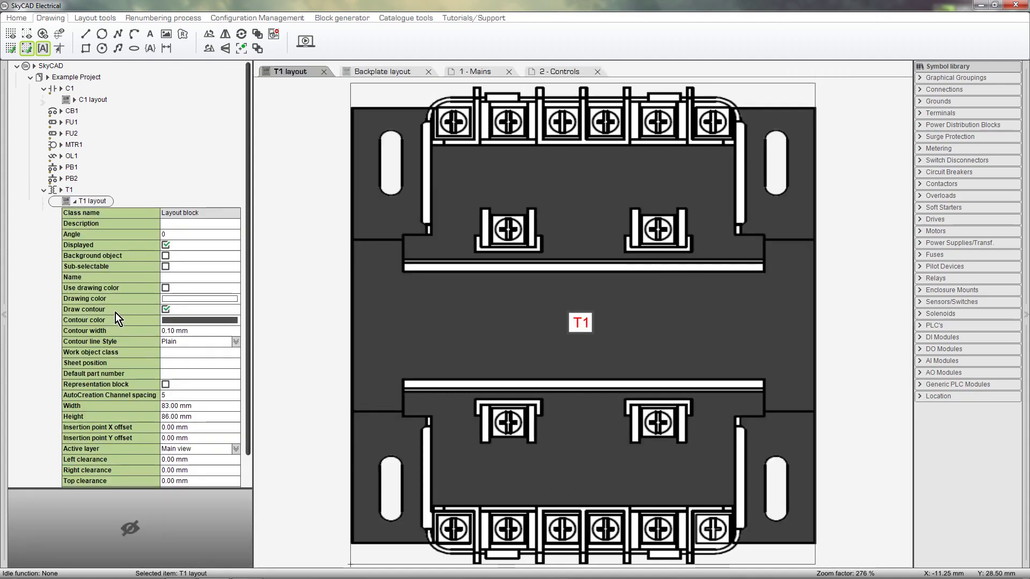
{"action": "left_click", "coordinate": [166, 310]}
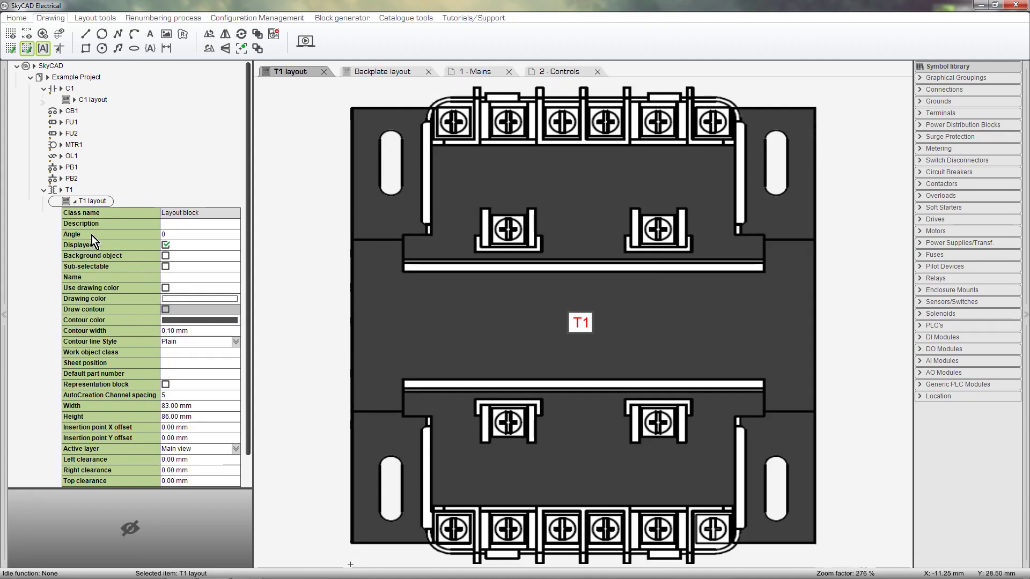
{"action": "left_click", "coordinate": [76, 203]}
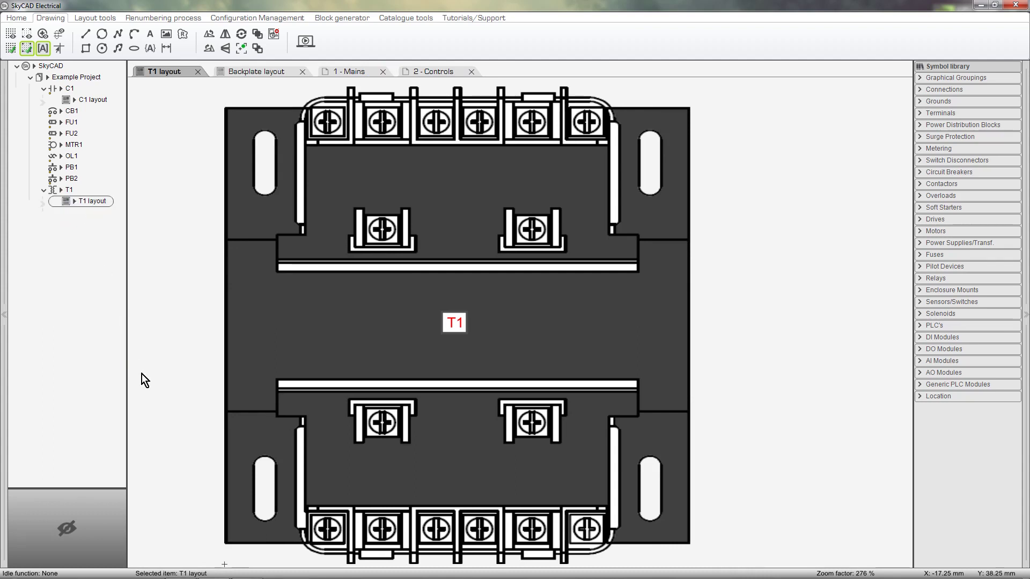
{"action": "middle_click_drag", "start_coordinate": [165, 390], "coordinate": [212, 358]}
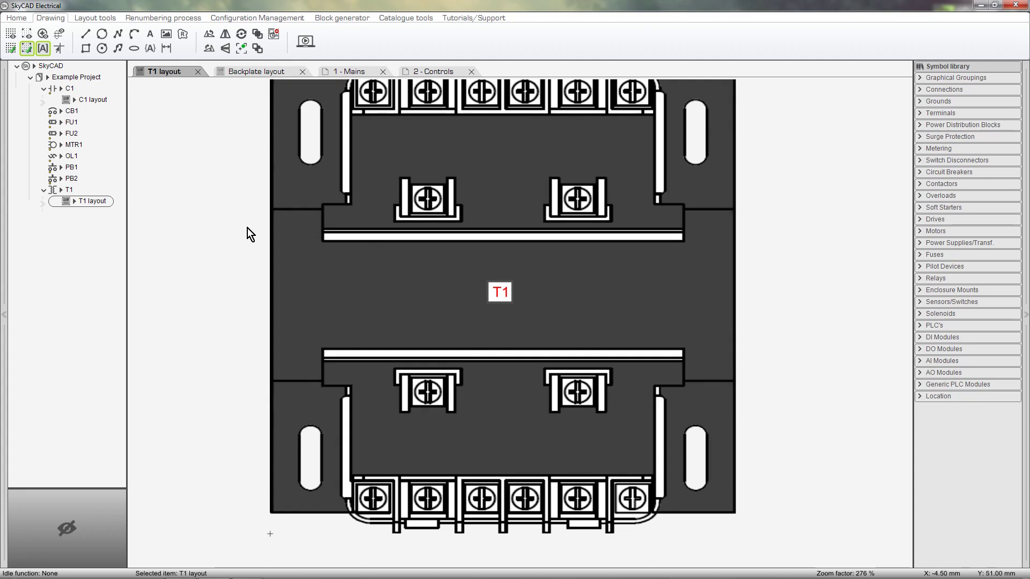
Insert the T1 layout into the backplate layout, to the right of the upper DIN rail, and select it.
{"action": "left_click", "coordinate": [272, 72]}
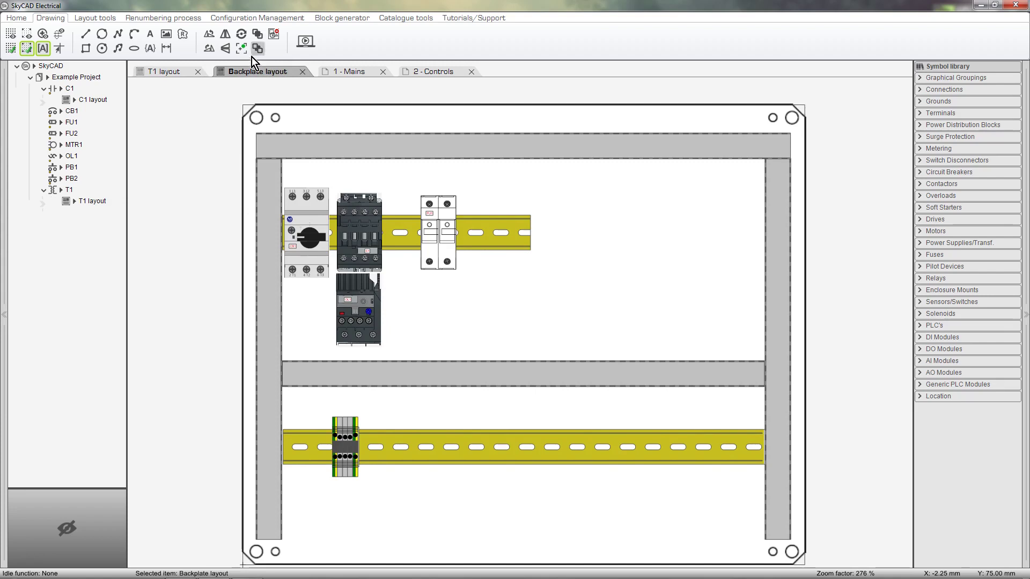
{"action": "left_click", "coordinate": [111, 15]}
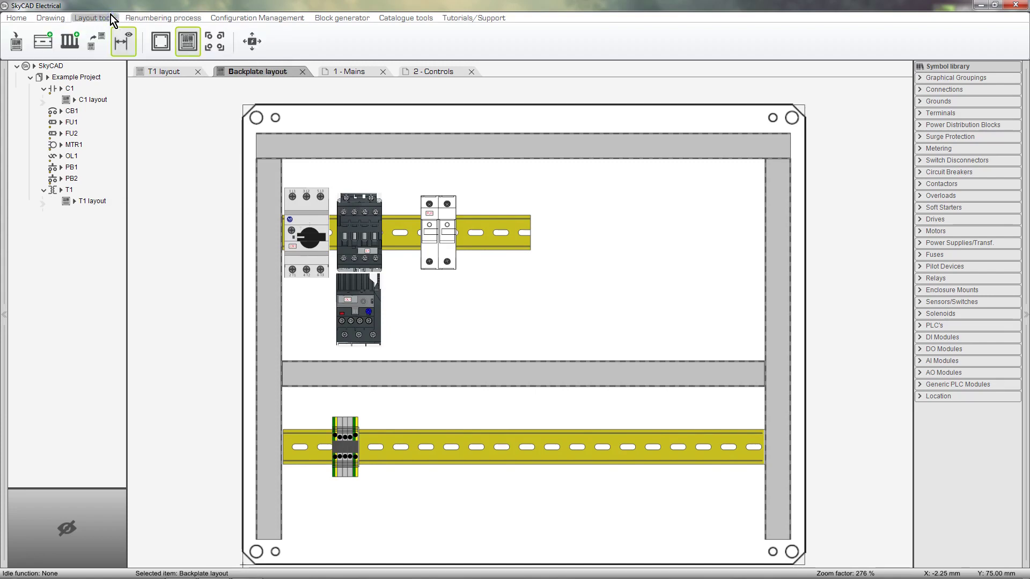
{"action": "left_click", "coordinate": [7, 53]}
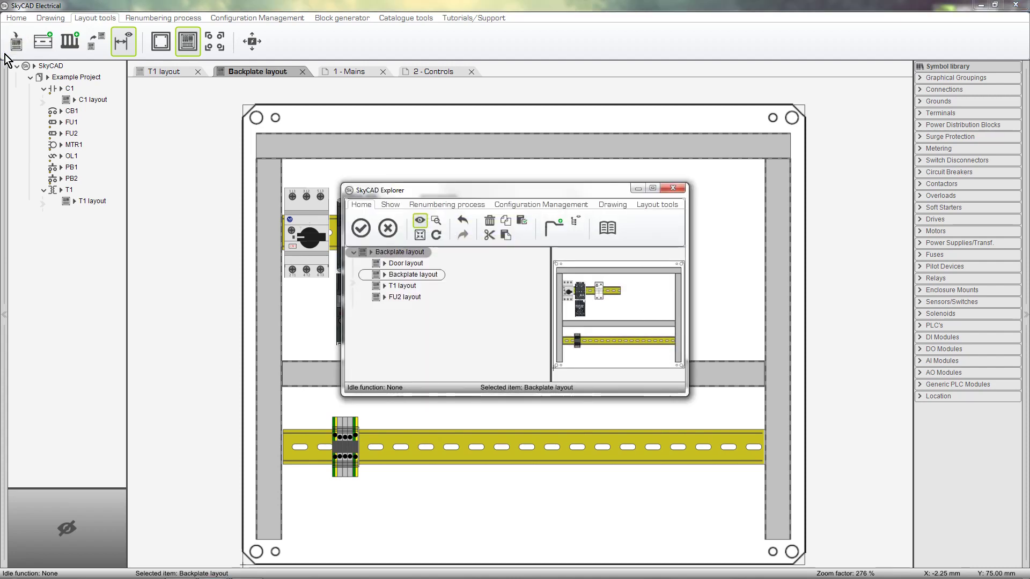
{"action": "left_click", "coordinate": [411, 287]}
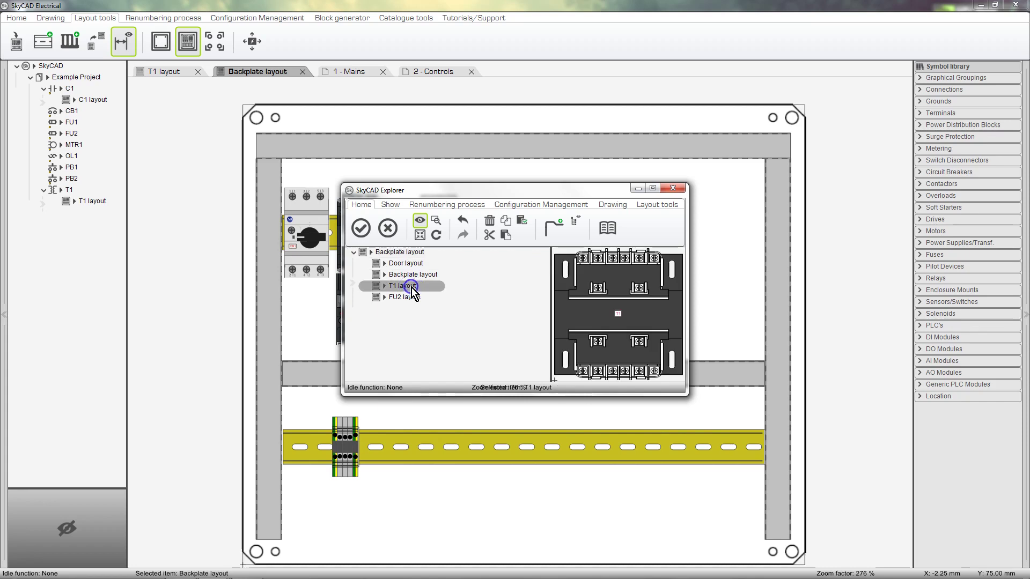
{"action": "left_click", "coordinate": [369, 237]}
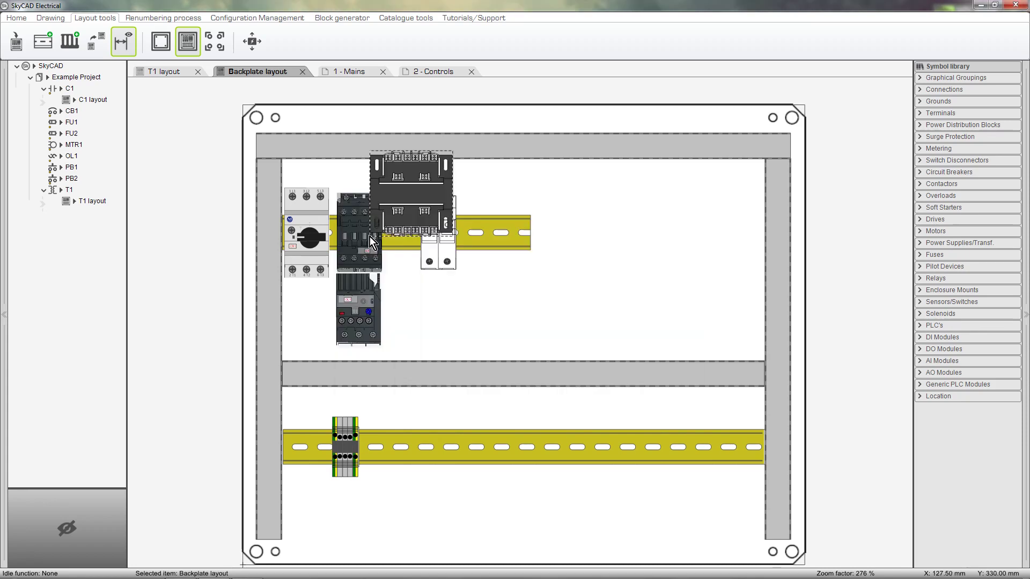
{"action": "mouse_move", "coordinate": [455, 282]}
{"action": "left_mouse_down"}
{"action": "mouse_move", "coordinate": [558, 288]}
{"action": "mouse_move", "coordinate": [596, 272]}
{"action": "mouse_move", "coordinate": [594, 260]}
{"action": "mouse_move", "coordinate": [577, 284]}
{"action": "left_mouse_up"}
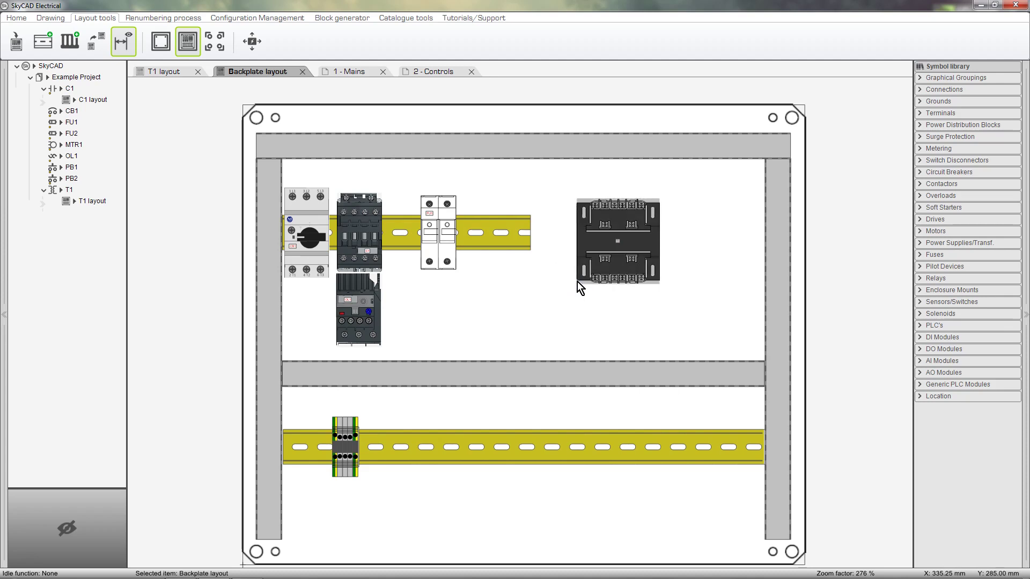
{"action": "left_click", "coordinate": [577, 279]}
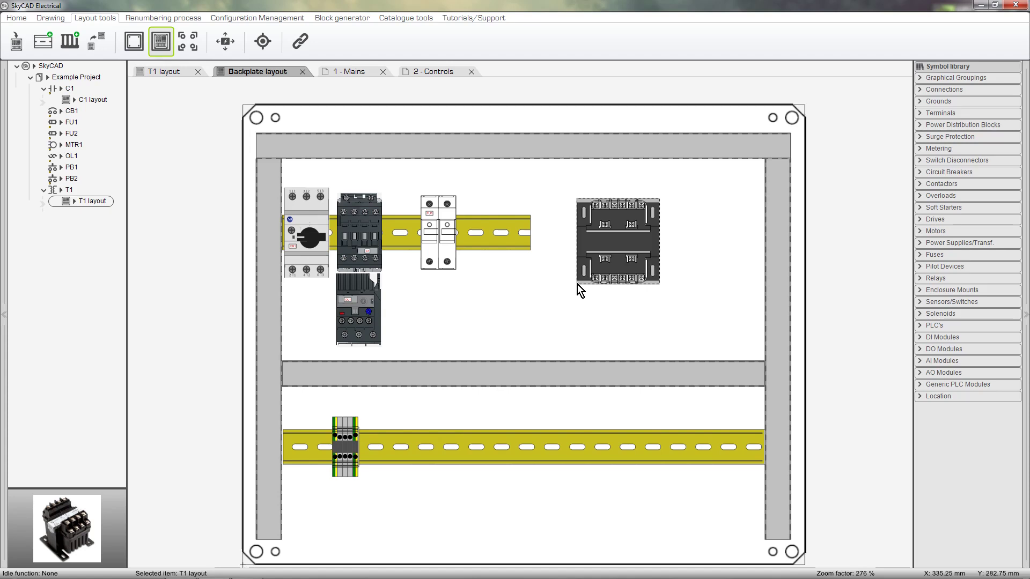
Insert the FU2 layout onto the upper DIN rail near its right end, in the backplate layout.
{"action": "left_click", "coordinate": [17, 51]}
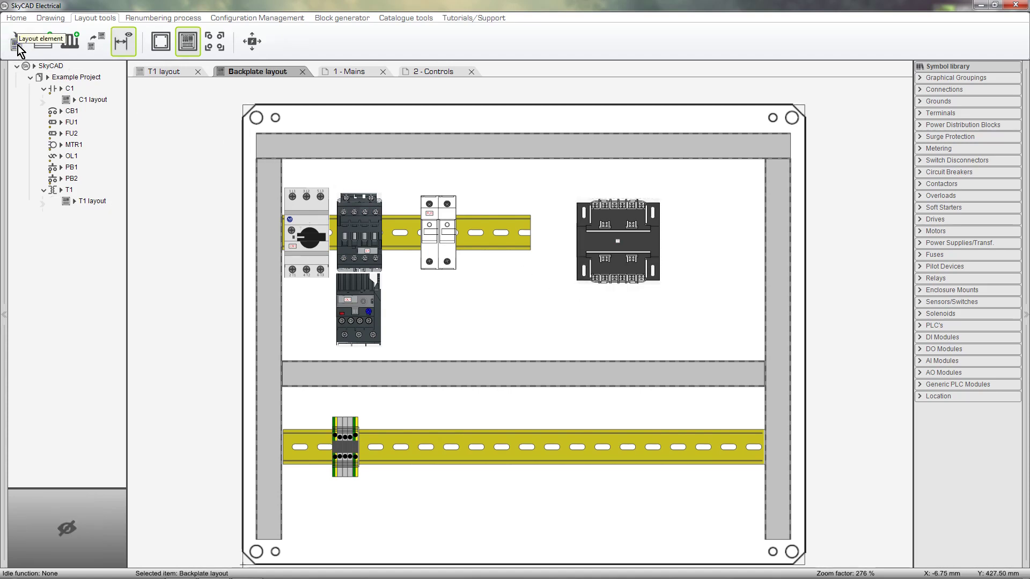
{"action": "left_click", "coordinate": [19, 49]}
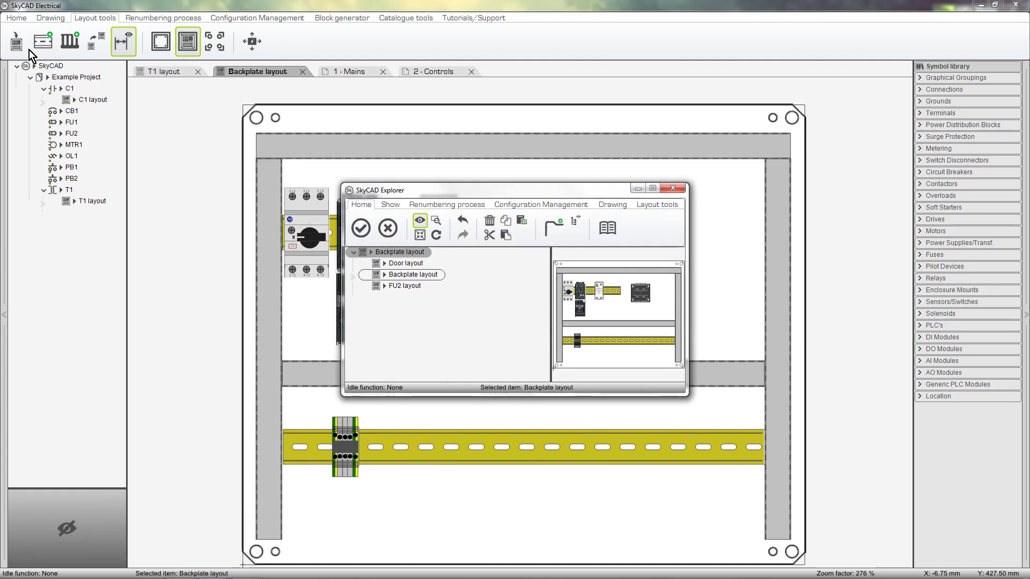
{"action": "left_click", "coordinate": [413, 286]}
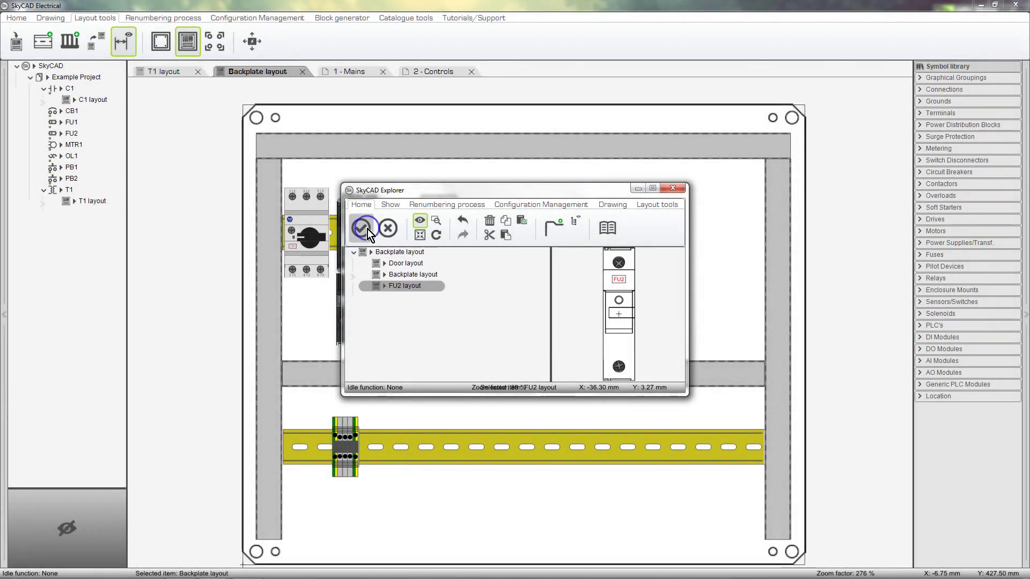
{"action": "left_click", "coordinate": [368, 229]}
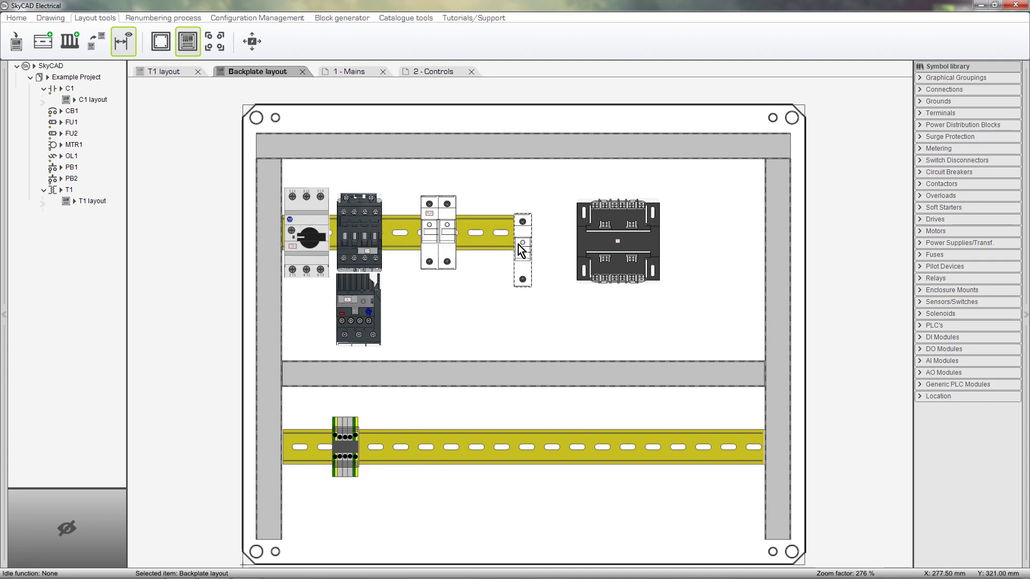
{"action": "left_click", "coordinate": [518, 244]}
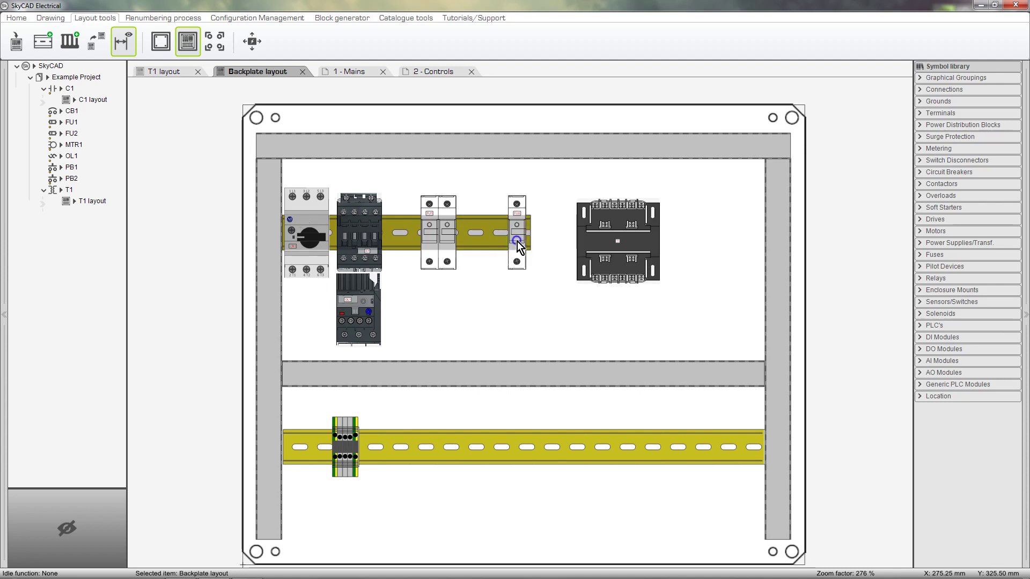
{"action": "left_click", "coordinate": [517, 241]}
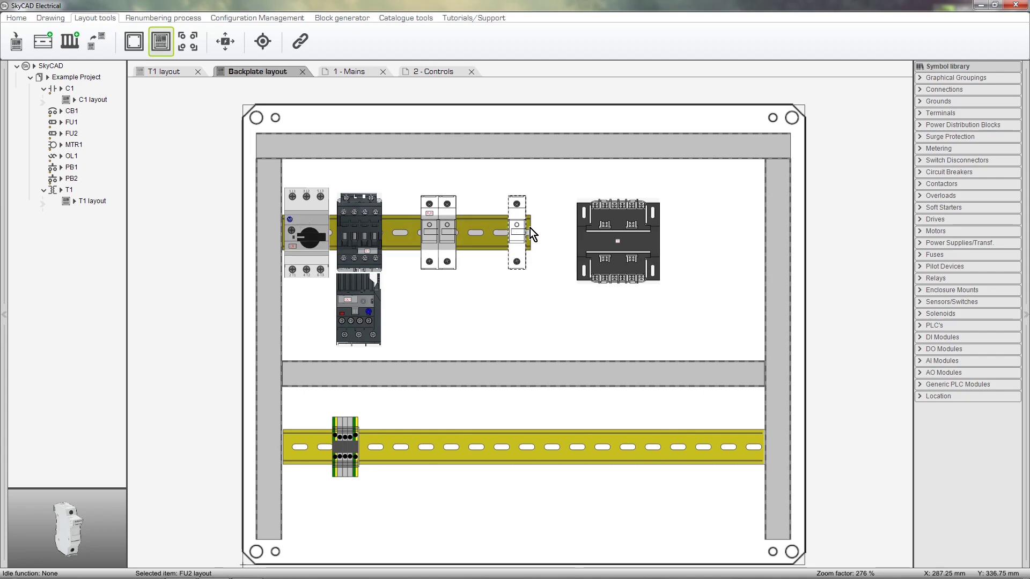
{"action": "scroll", "coordinate": [530, 227], "scroll_direction": "up", "scroll_amount": 3}
{"action": "scroll", "coordinate": [540, 223], "scroll_direction": "up", "scroll_amount": 3}
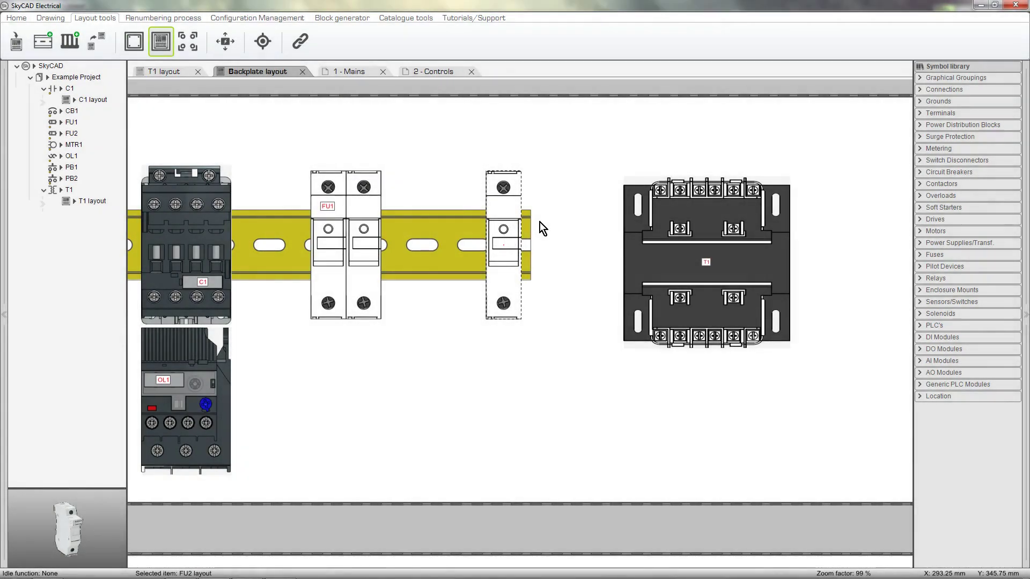
{"action": "left_click", "coordinate": [540, 222]}
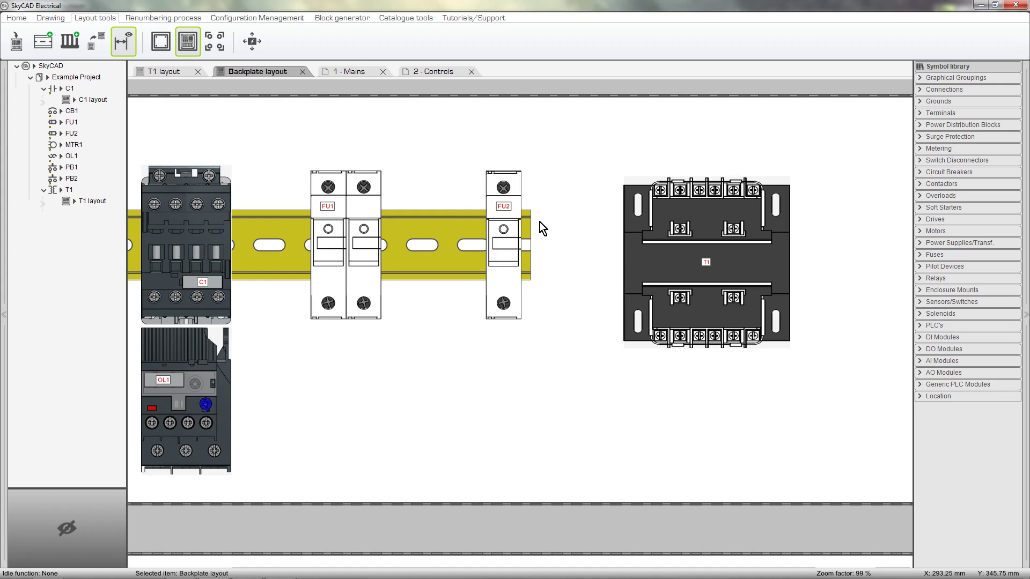
Reset the insertion point of the T1 layout to the centre of the block.
{"action": "left_click", "coordinate": [182, 74]}
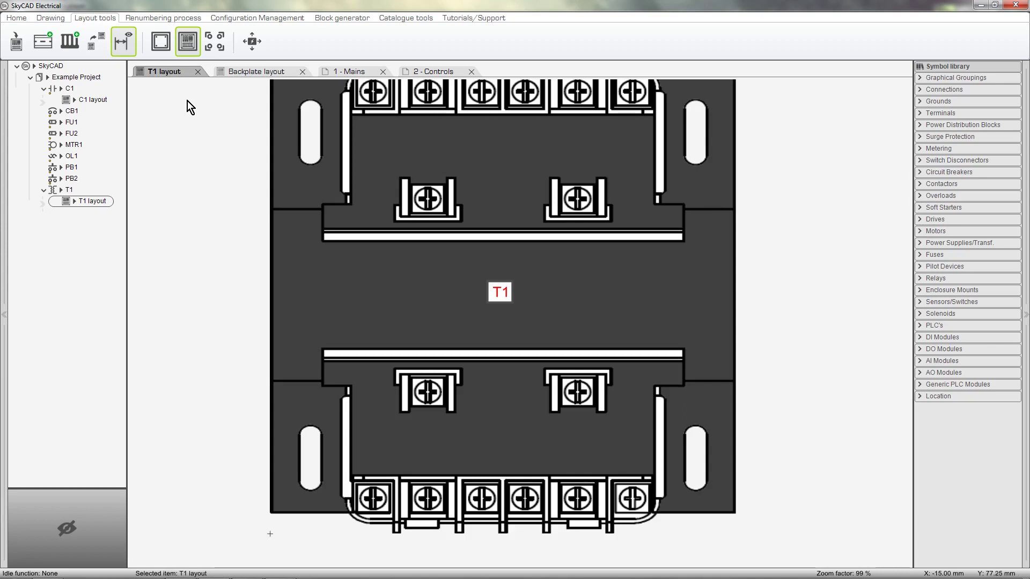
{"action": "left_click", "coordinate": [64, 19]}
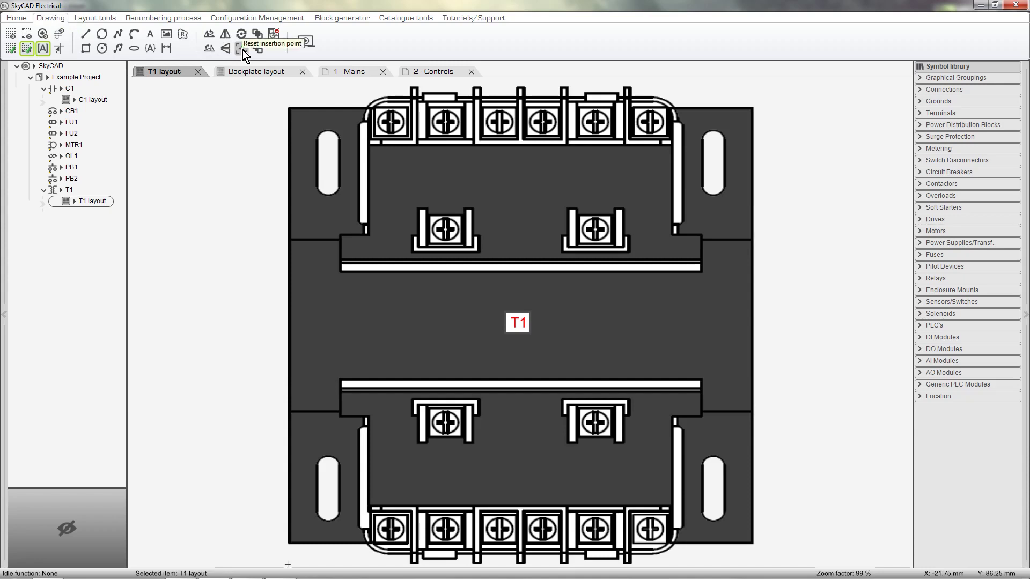
{"action": "left_click", "coordinate": [242, 50]}
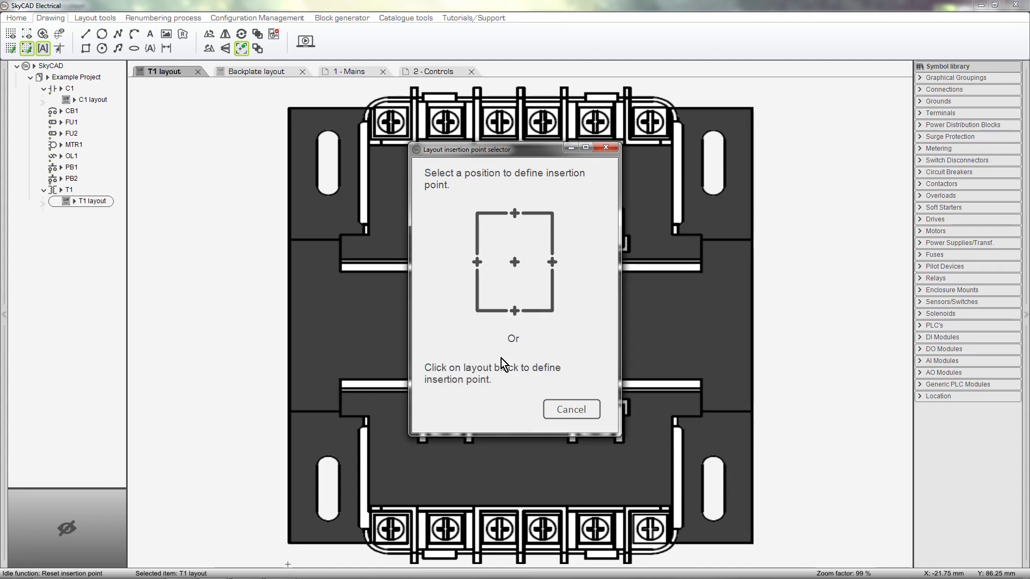
{"action": "left_click", "coordinate": [513, 269]}
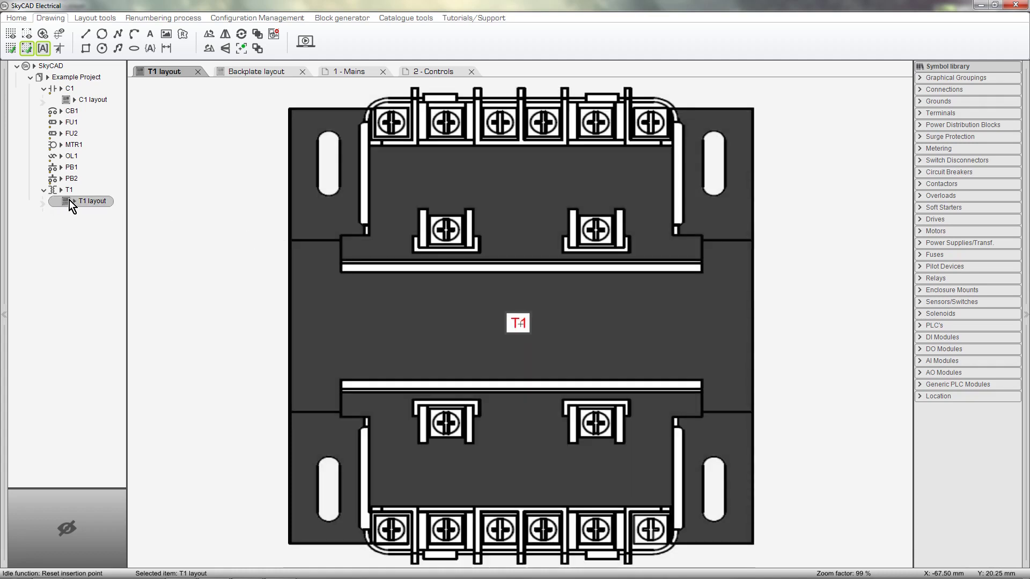
Set the T1 layout's left, right, top and bottom clearances to 20 mm in its properties.
{"action": "mouse_move", "coordinate": [75, 201]}
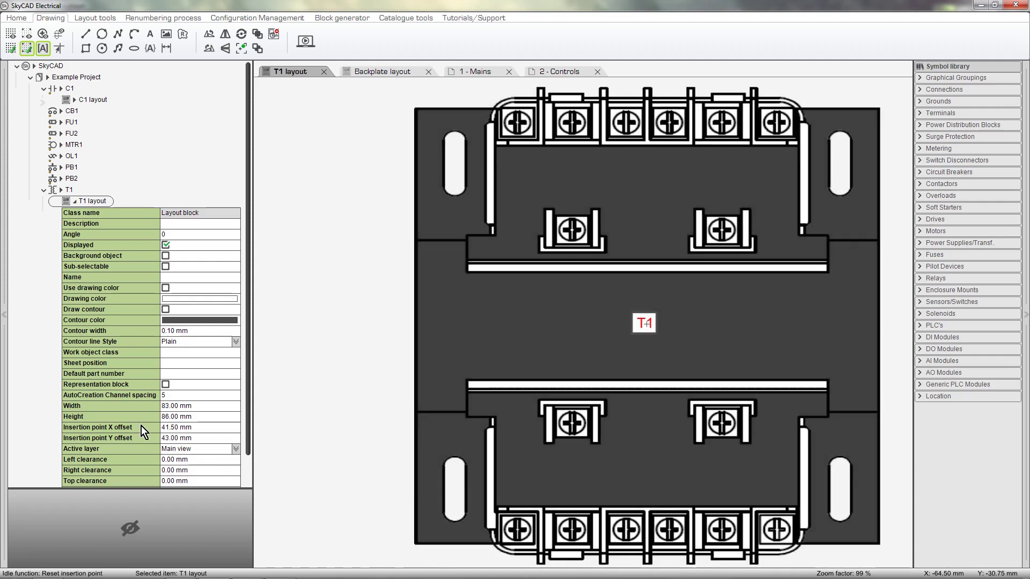
{"action": "scroll", "coordinate": [141, 427], "scroll_direction": "down", "scroll_amount": 2}
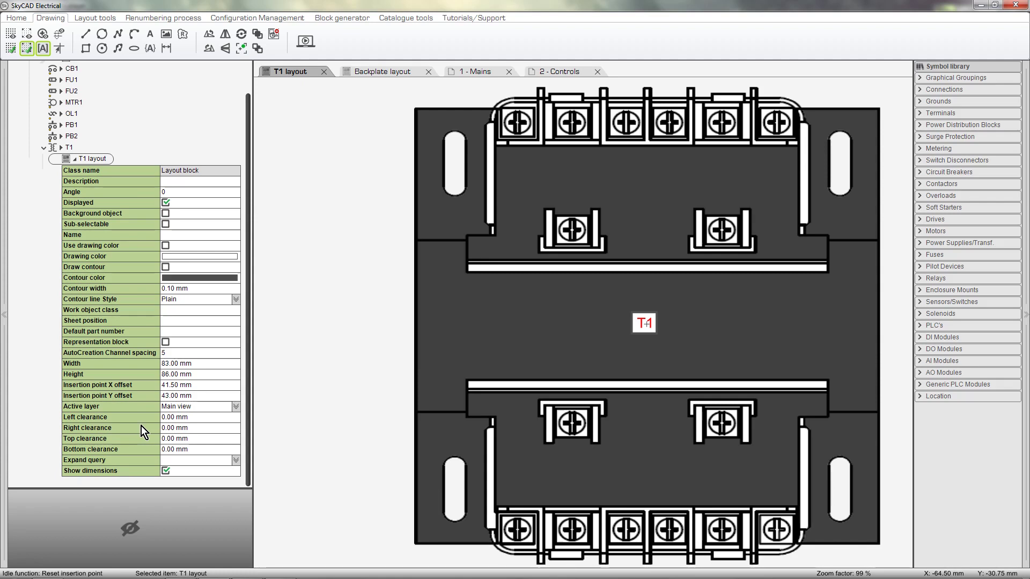
{"action": "left_click", "coordinate": [175, 418]}
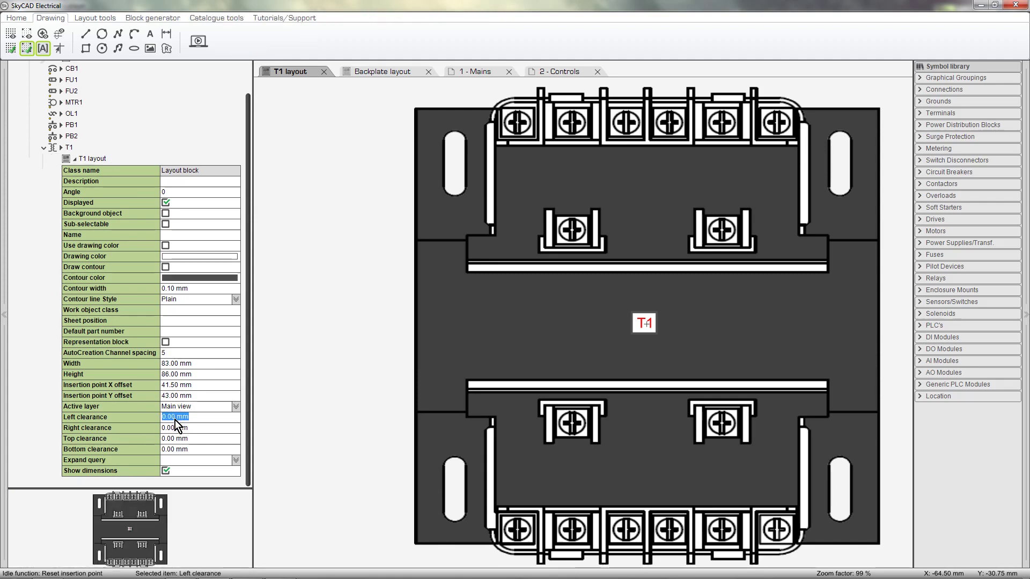
{"action": "type", "text": "20"}
{"action": "left_click", "coordinate": [178, 428]}
{"action": "type", "text": "20"}
{"action": "left_click", "coordinate": [179, 439]}
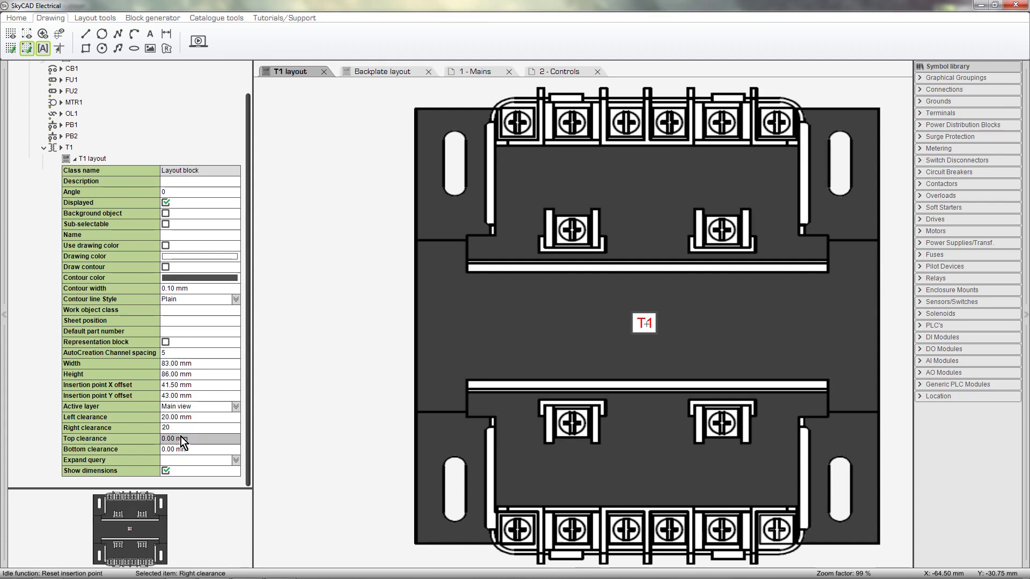
{"action": "type", "text": "20"}
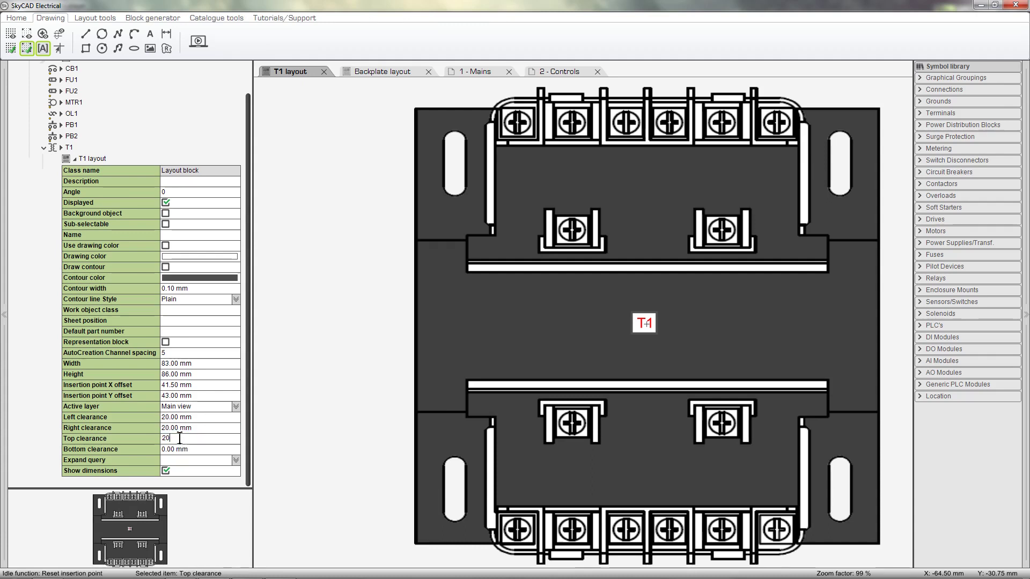
{"action": "left_click", "coordinate": [177, 449]}
{"action": "type", "text": "20"}
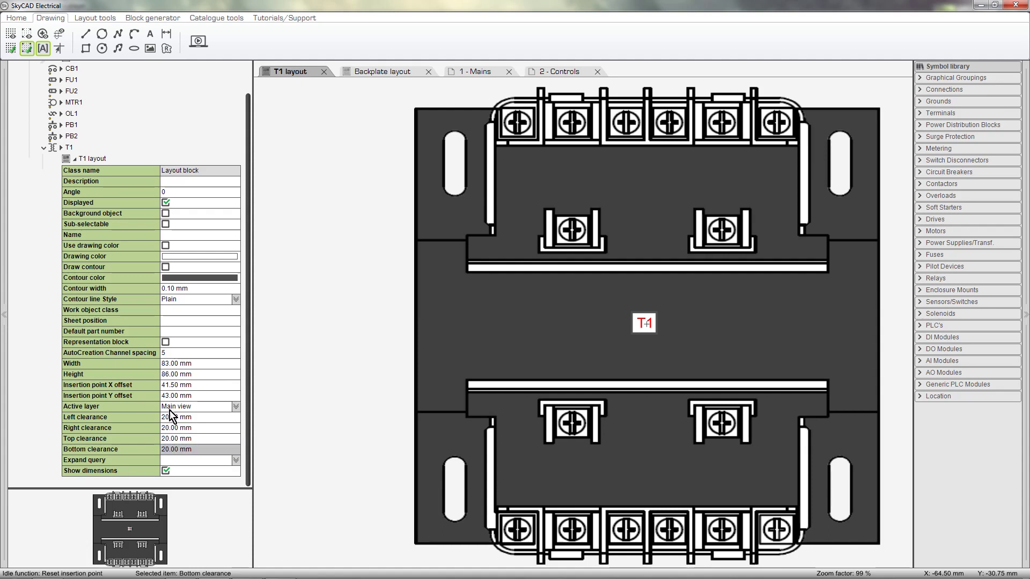
{"action": "key", "text": "Return"}
{"action": "left_click", "coordinate": [75, 159]}
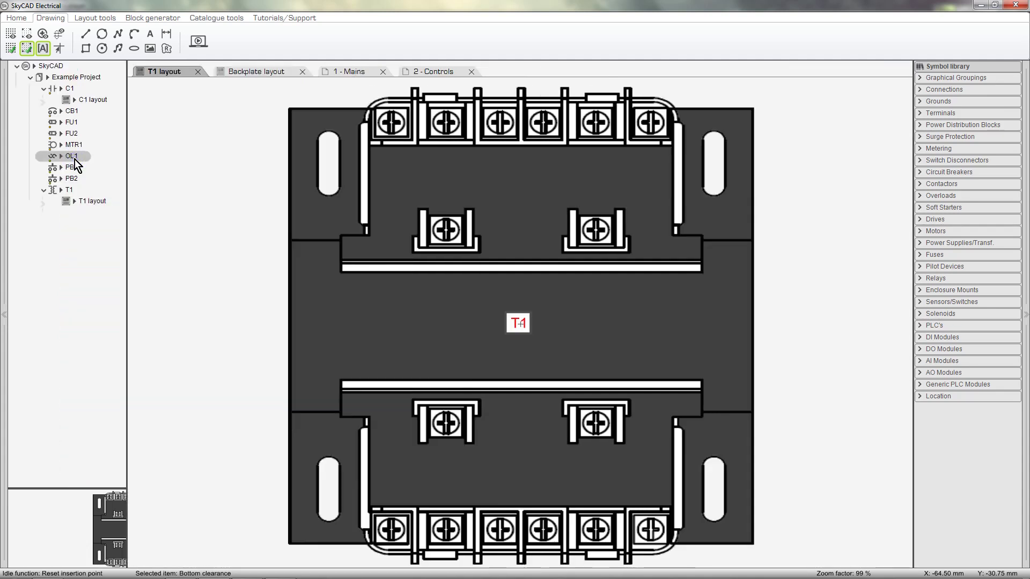
Show the clearance zones in the backplate layout and move T1 up and right, so that its zone clears fuse FU2 and the DIN rail.
{"action": "left_click", "coordinate": [255, 74]}
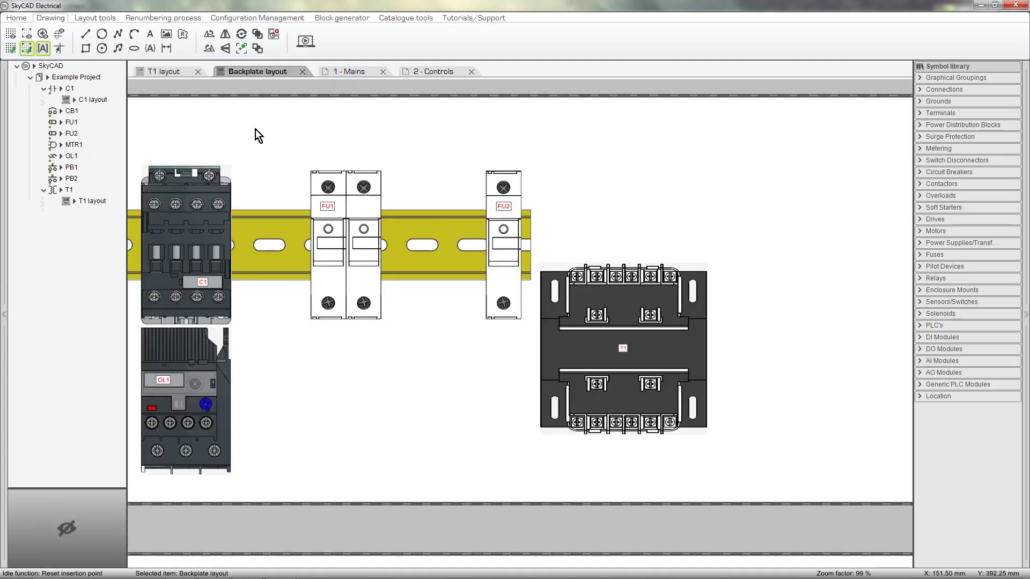
{"action": "scroll", "coordinate": [255, 130], "scroll_direction": "down", "scroll_amount": 5}
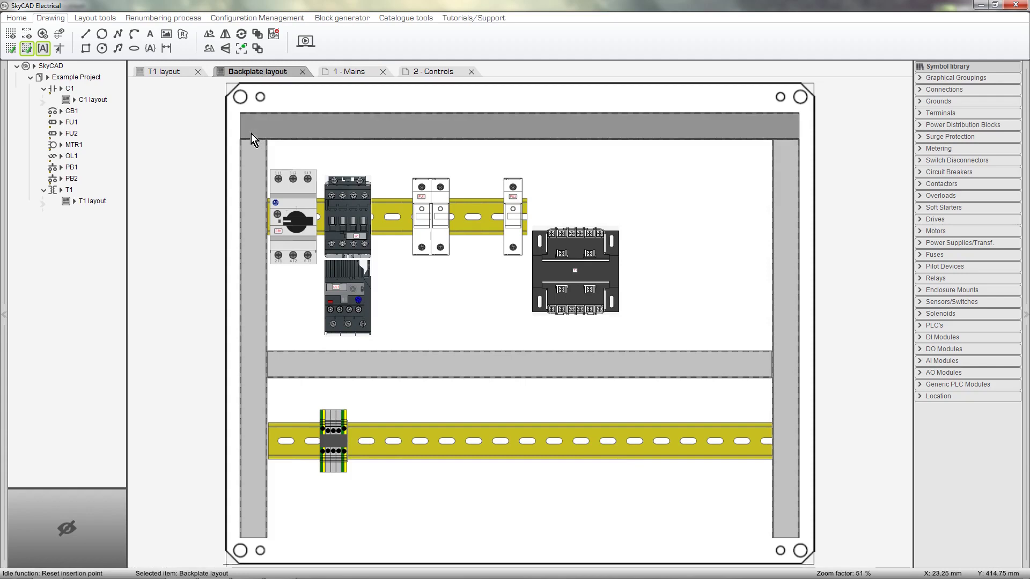
{"action": "left_click", "coordinate": [105, 17]}
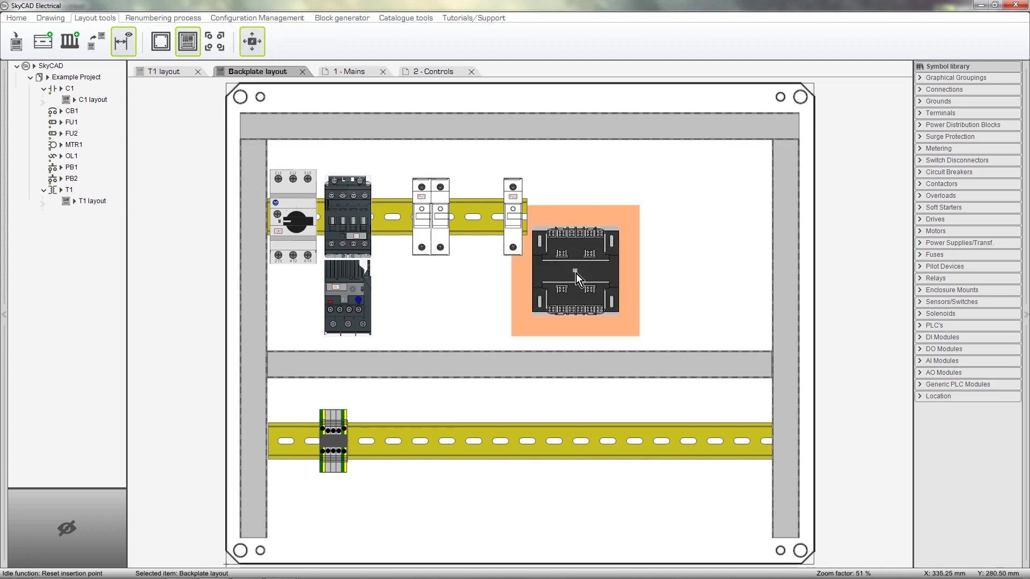
{"action": "left_click_drag", "start_coordinate": [576, 273], "coordinate": [606, 239]}
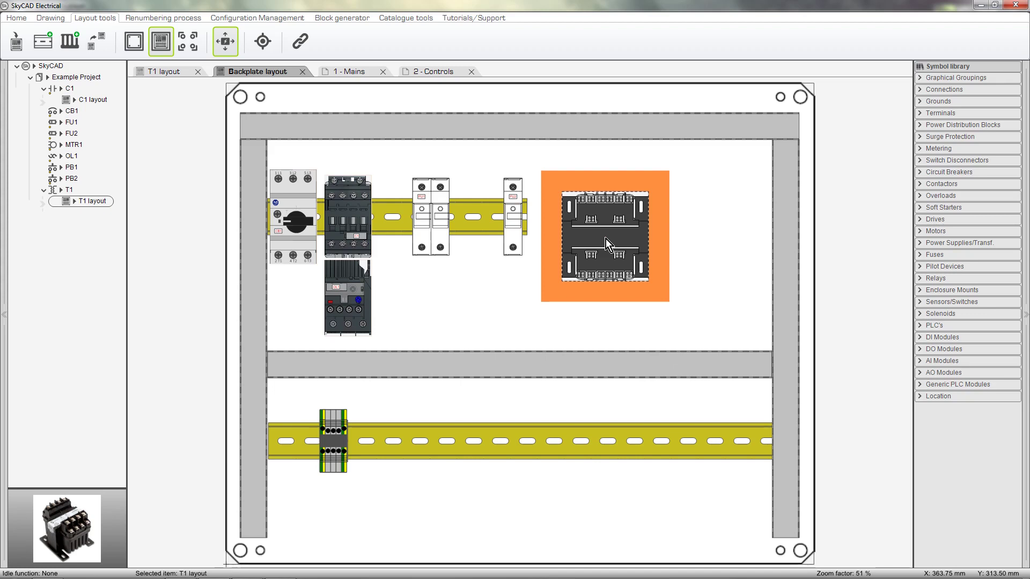
Open transformer T1's part data from the backplate, save the part to the catalogue and close the data window.
{"action": "double_click", "coordinate": [606, 239]}
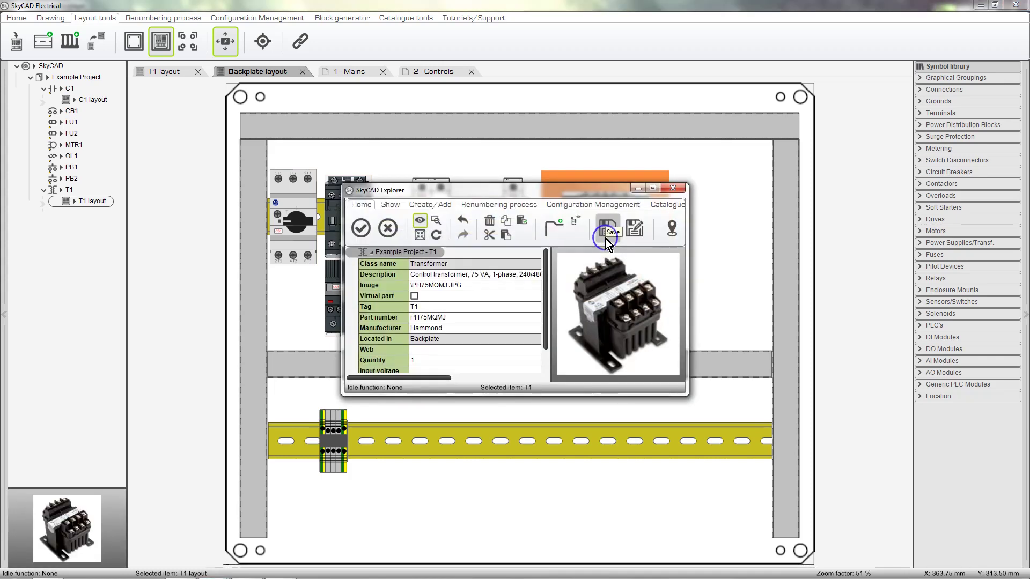
{"action": "left_click", "coordinate": [606, 239]}
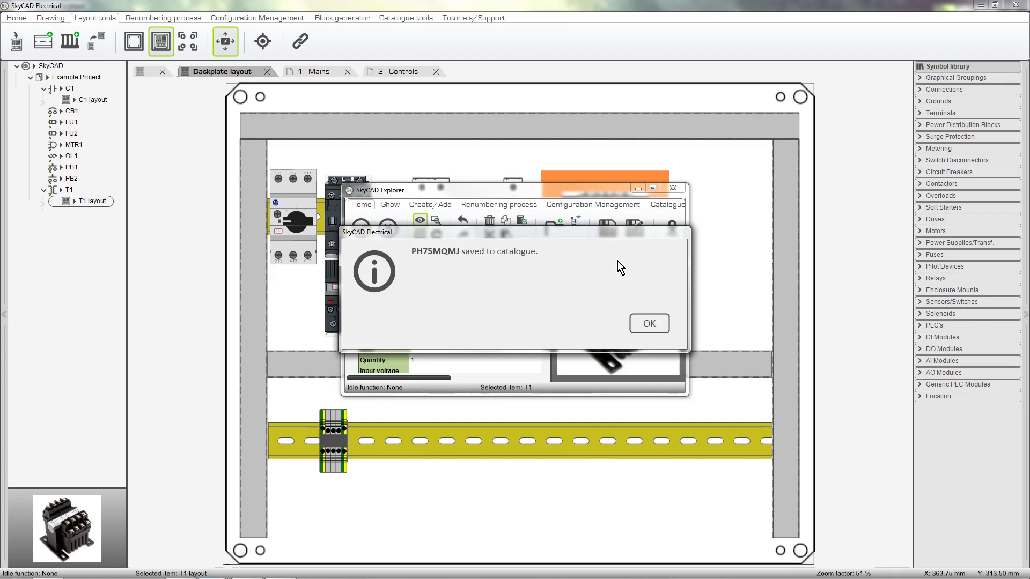
{"action": "left_click", "coordinate": [648, 323]}
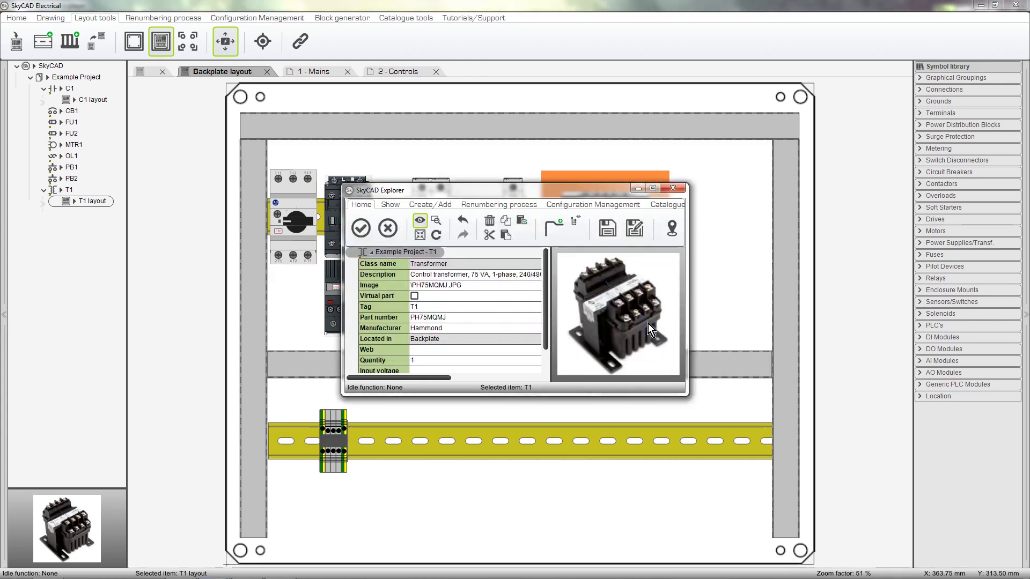
{"action": "left_click", "coordinate": [673, 188]}
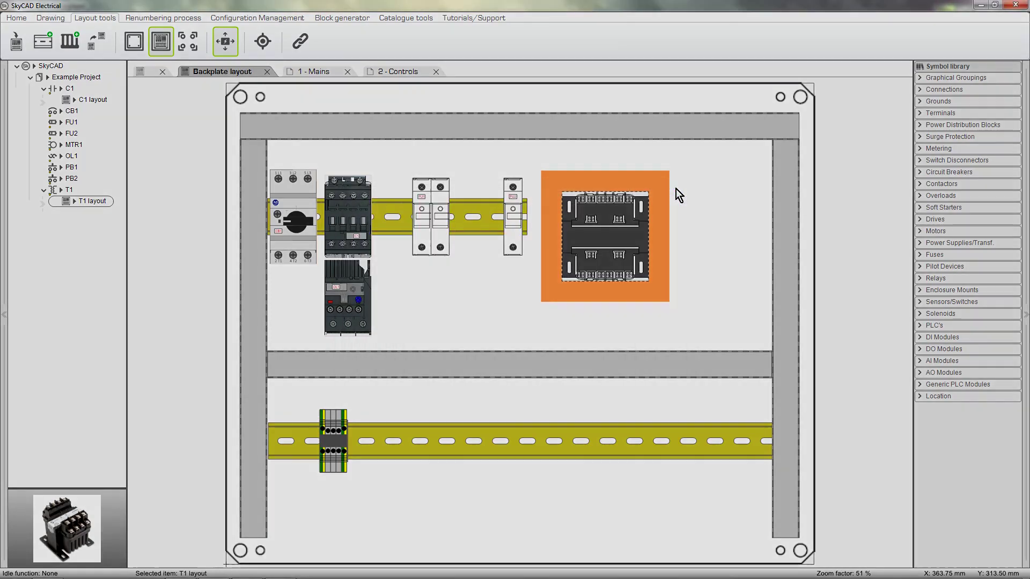